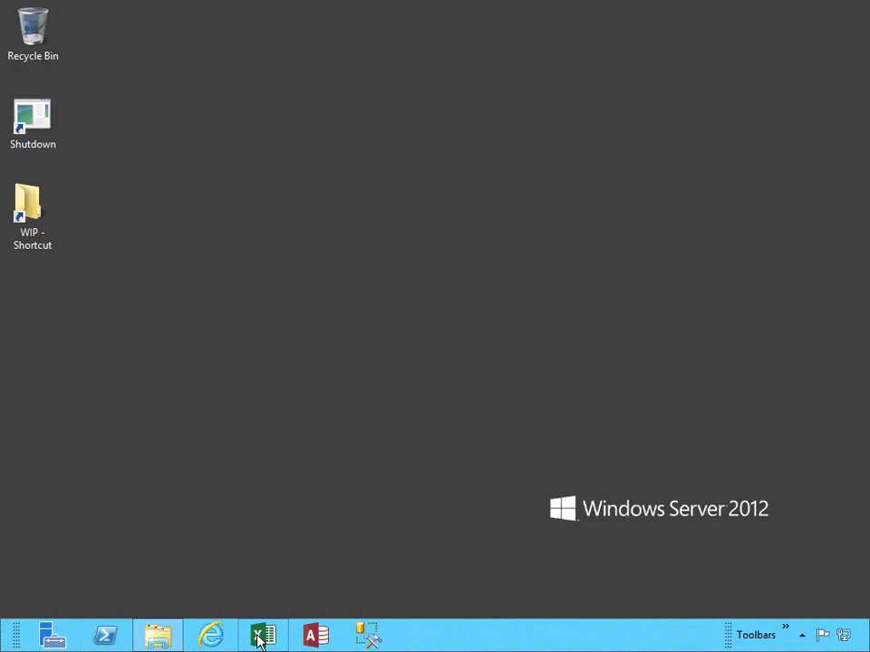
- Launch Excel with a blank workbook and open the PowerPivot Manage window
{"action": "left_click", "coordinate": [261, 637]}
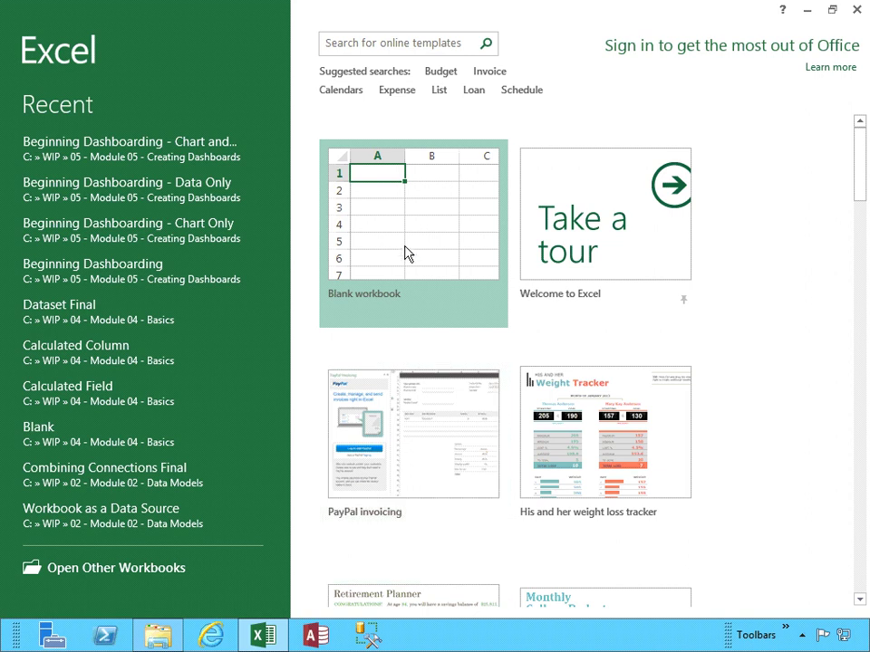
{"action": "left_click", "coordinate": [405, 249]}
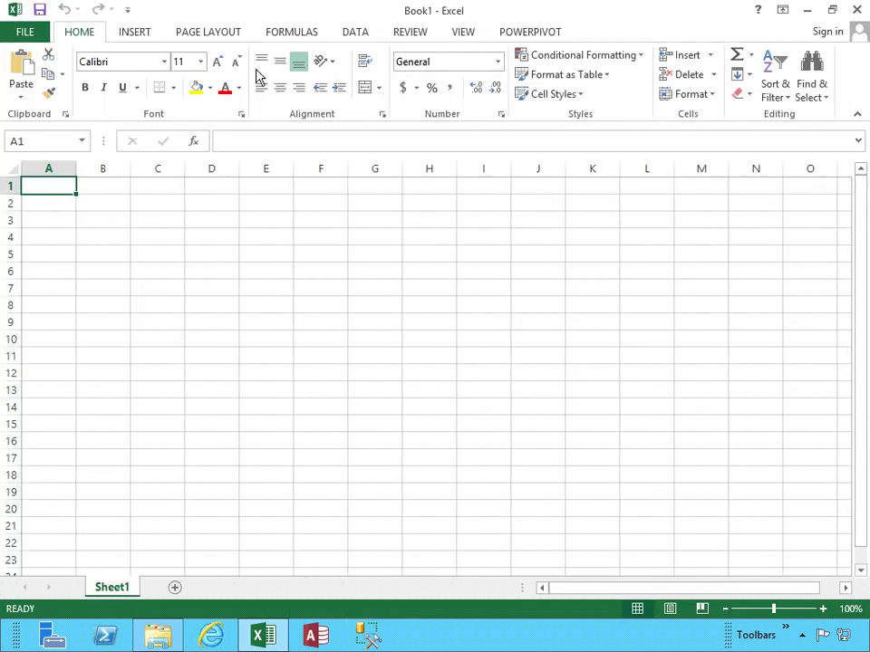
{"action": "left_click", "coordinate": [512, 32]}
{"action": "left_click", "coordinate": [27, 82]}
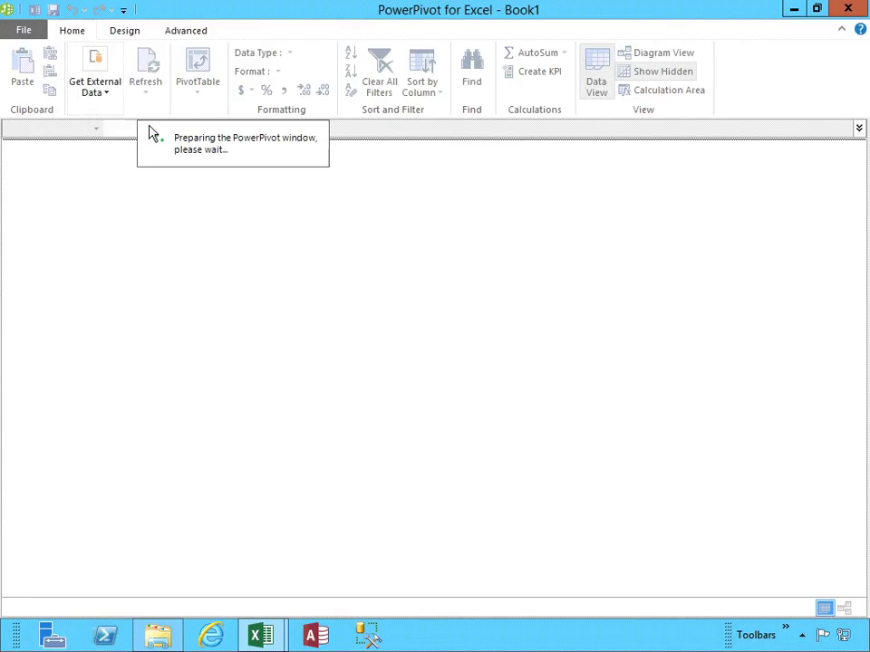
- Start an Access import and select the Northwind database in the Module 05 folder
{"action": "left_click", "coordinate": [104, 102]}
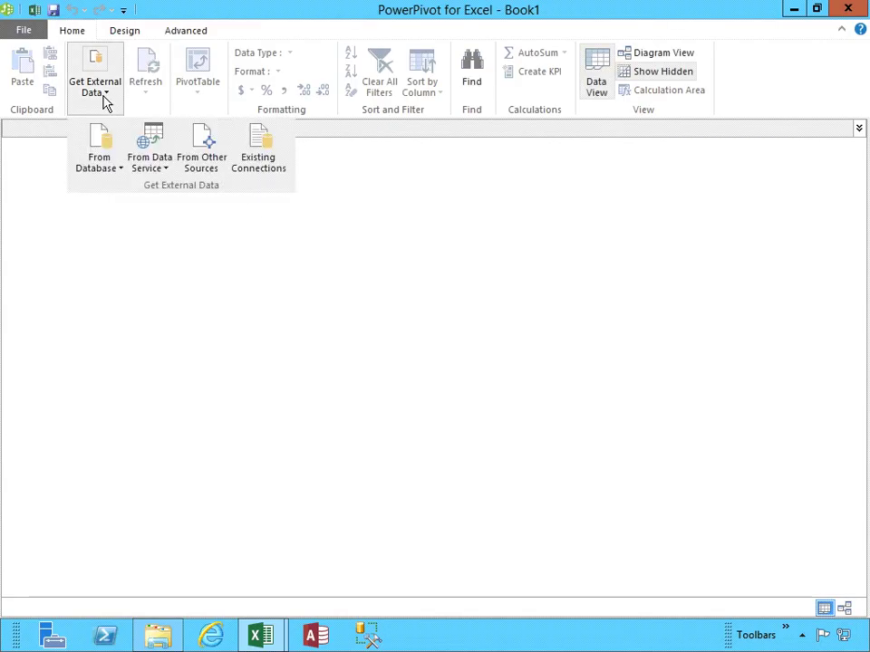
{"action": "left_click", "coordinate": [113, 174]}
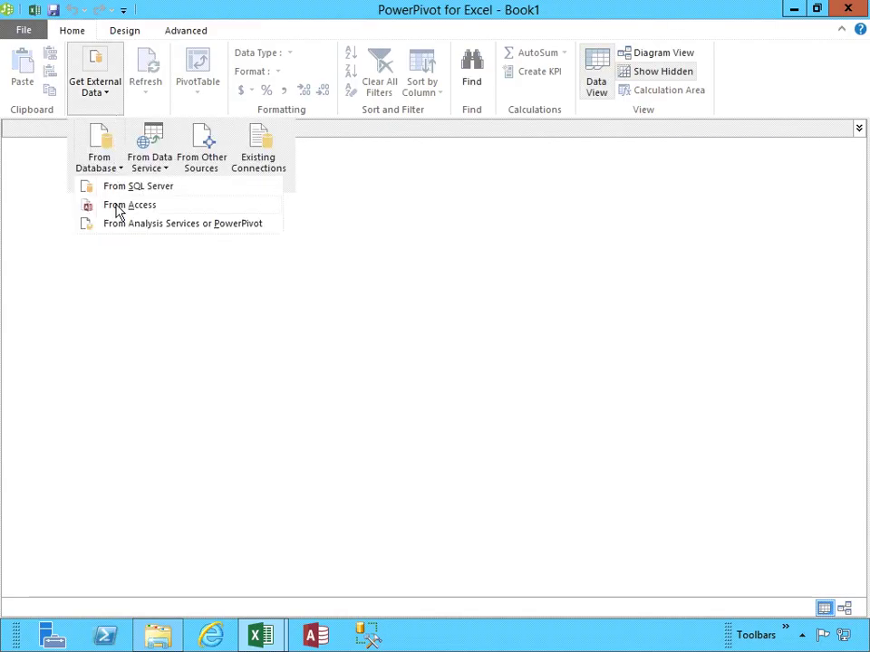
{"action": "left_click", "coordinate": [116, 205]}
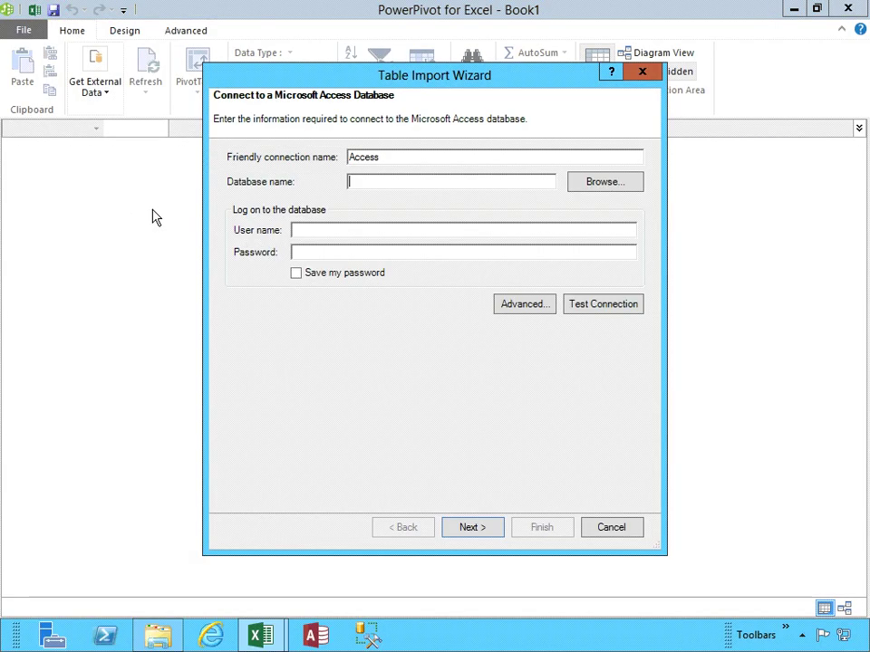
{"action": "left_click", "coordinate": [598, 190]}
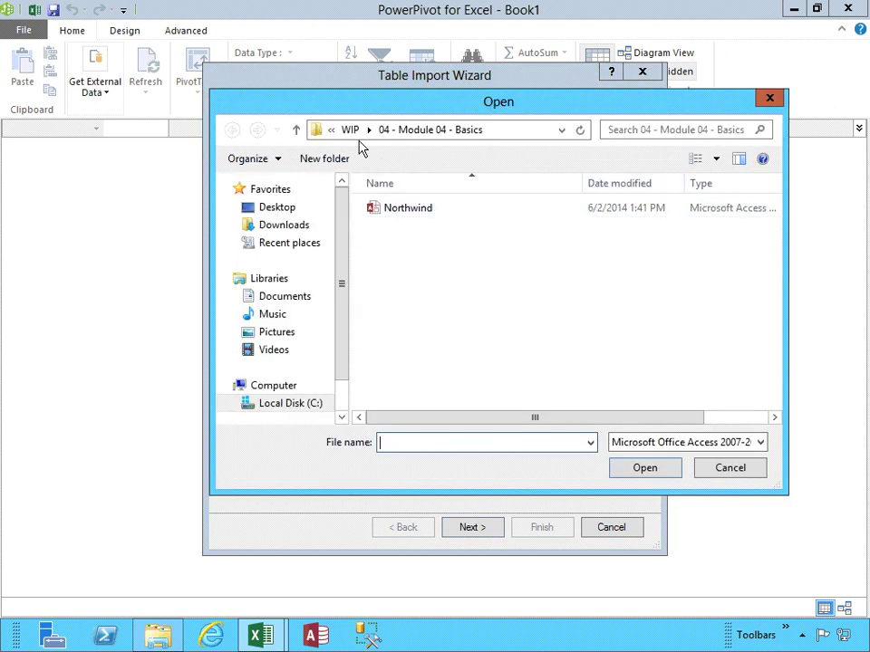
{"action": "left_click", "coordinate": [351, 131]}
{"action": "double_click", "coordinate": [458, 278]}
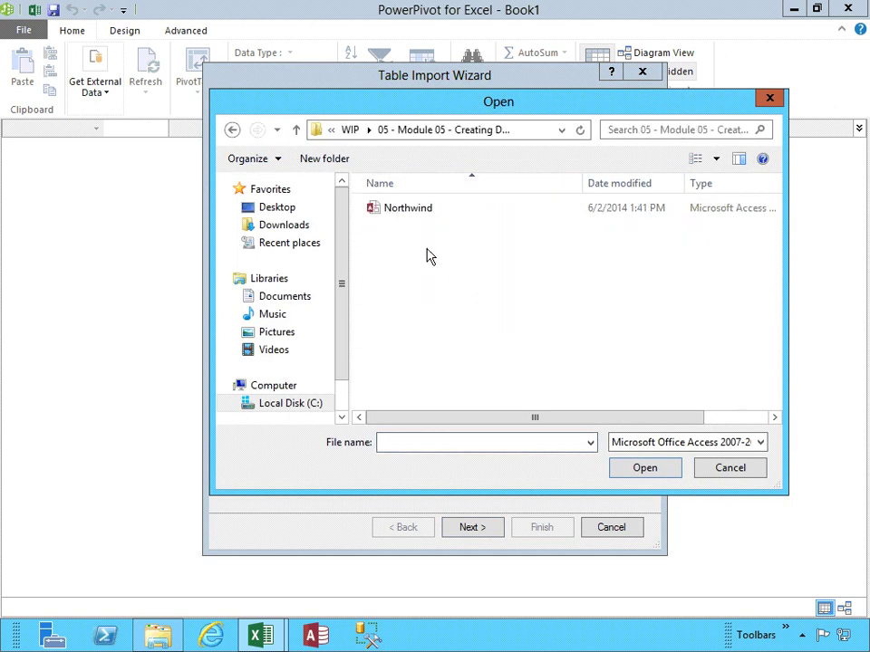
{"action": "double_click", "coordinate": [409, 210]}
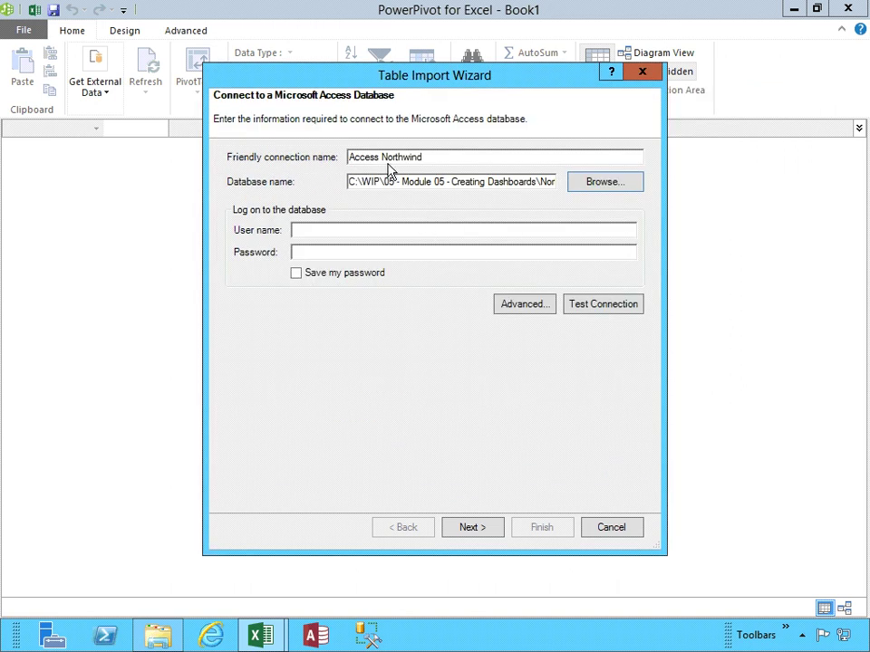
- Test the Northwind connection successfully and advance to the table list
{"action": "left_click", "coordinate": [595, 310]}
{"action": "left_click", "coordinate": [438, 335]}
{"action": "left_click", "coordinate": [470, 527]}
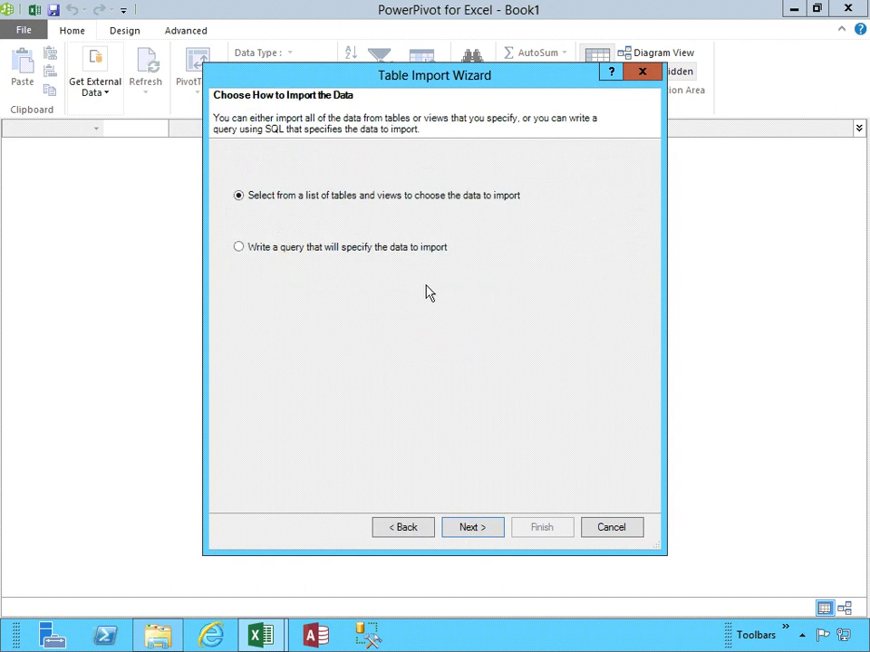
{"action": "left_click", "coordinate": [478, 528]}
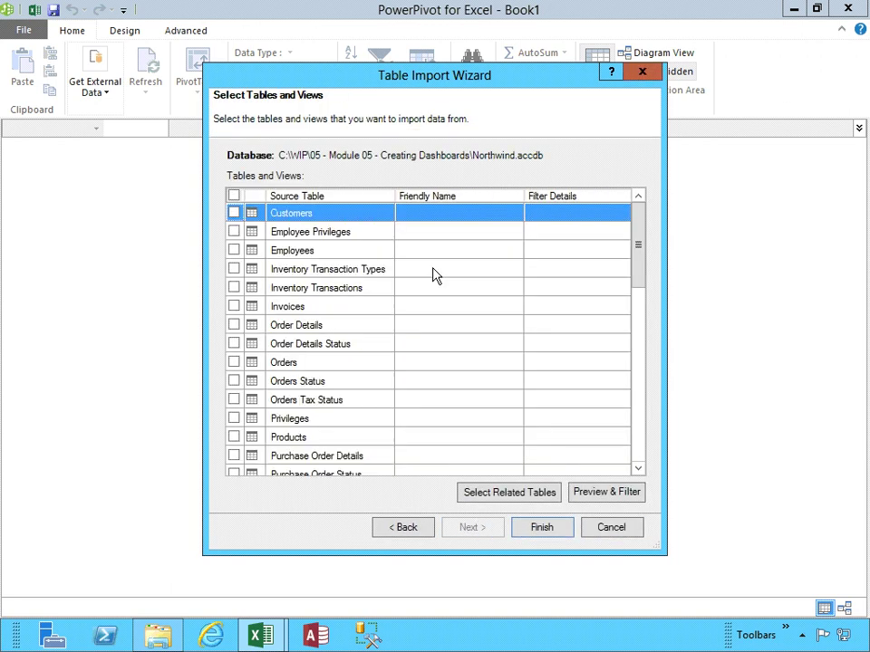
- Import Order Details with its related Orders, Order Details Status and Products tables
{"action": "left_click", "coordinate": [233, 325]}
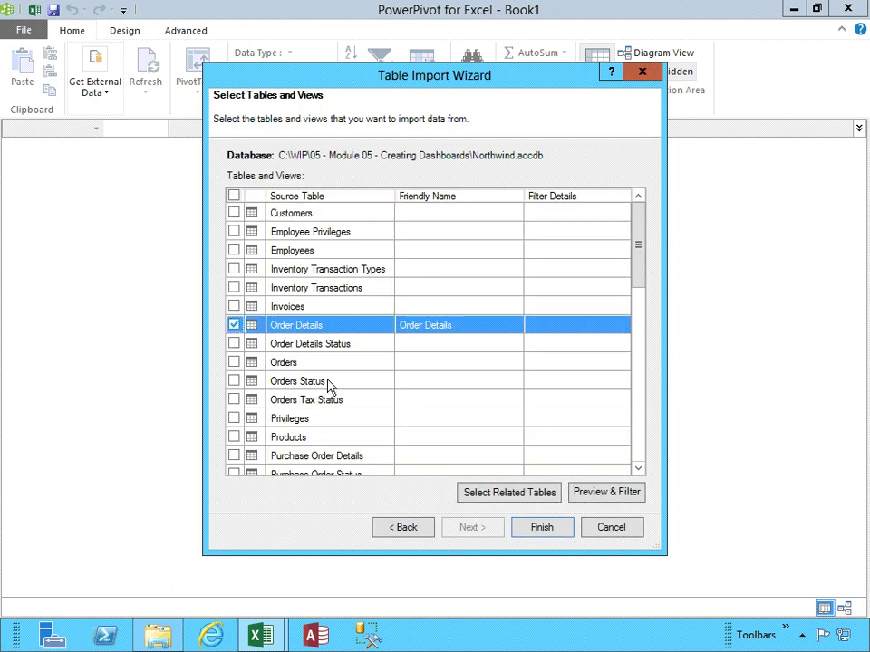
{"action": "left_click", "coordinate": [460, 493]}
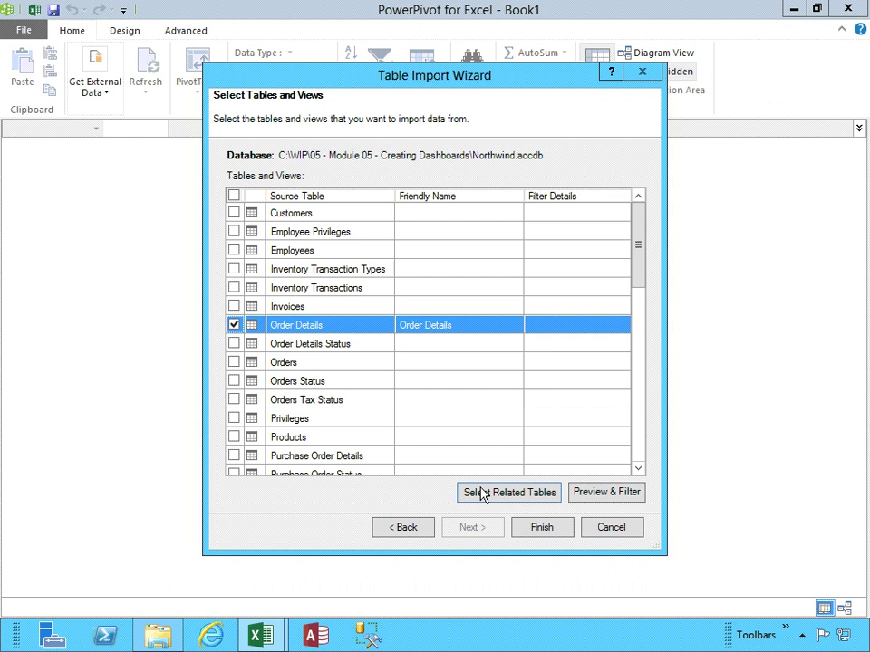
{"action": "left_click", "coordinate": [544, 530]}
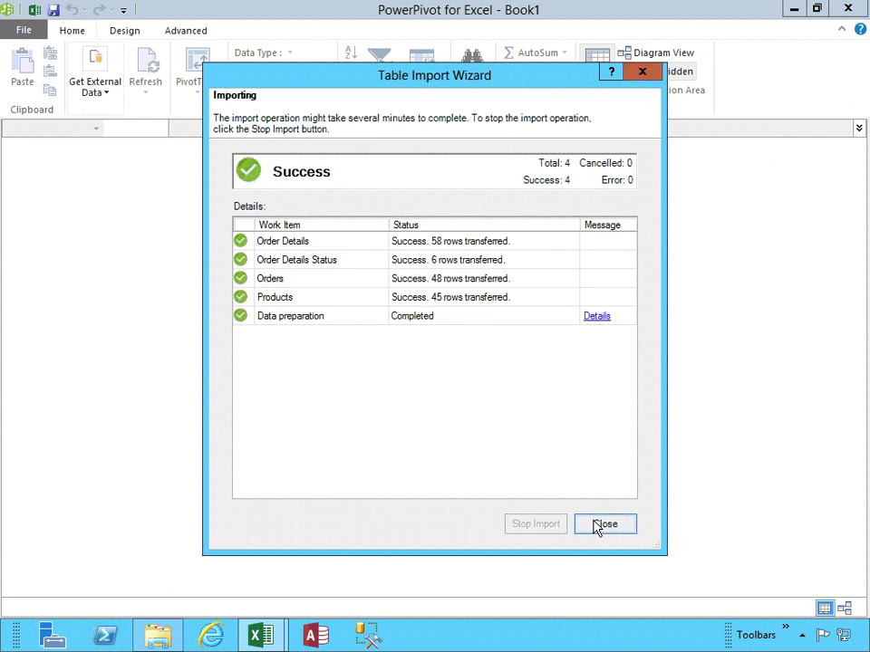
{"action": "key", "text": "Return"}
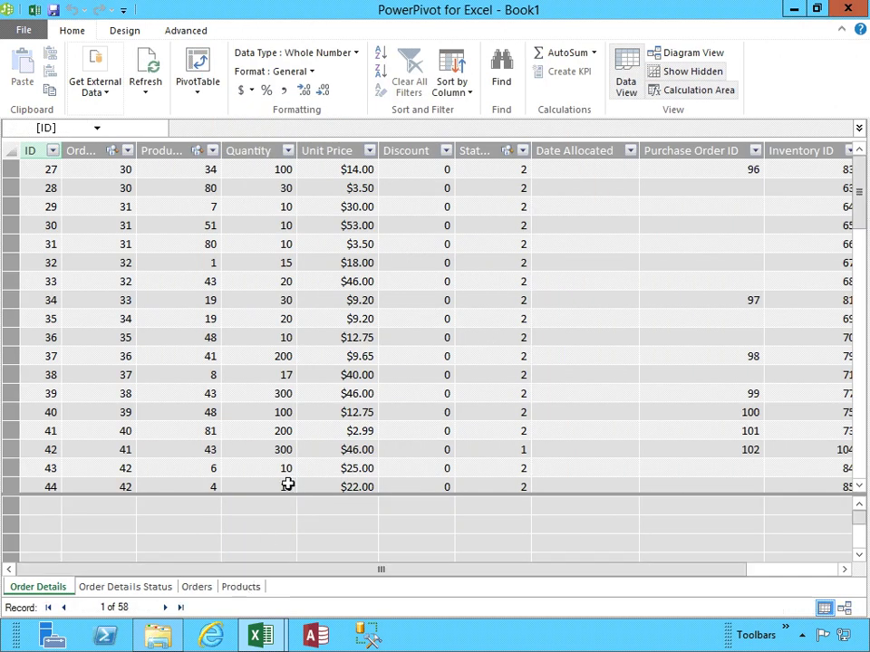
- Insert a PivotTable on a new worksheet using the Access Northwind external connection
{"action": "left_click", "coordinate": [33, 11]}
{"action": "left_click", "coordinate": [102, 205]}
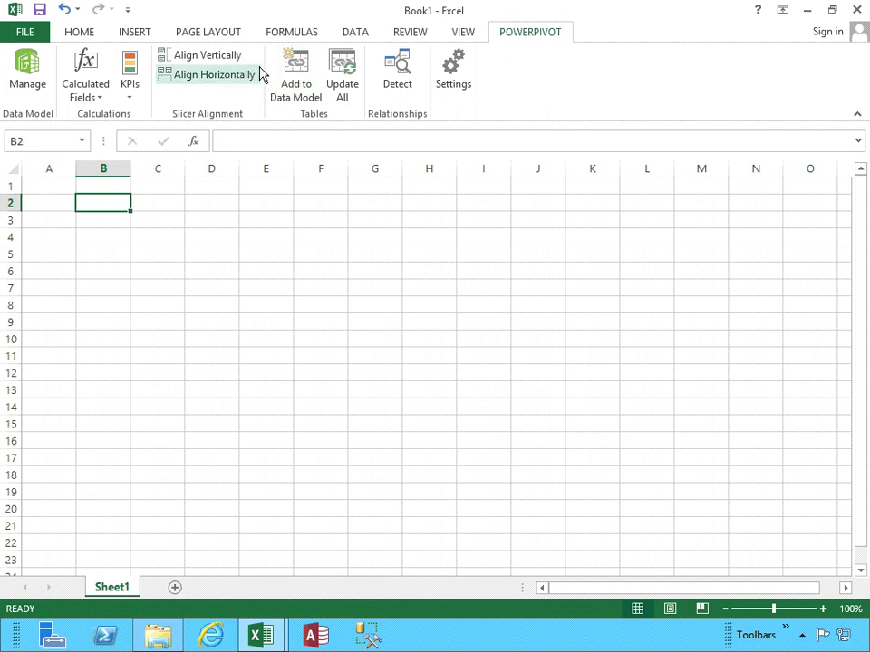
{"action": "left_click", "coordinate": [149, 36]}
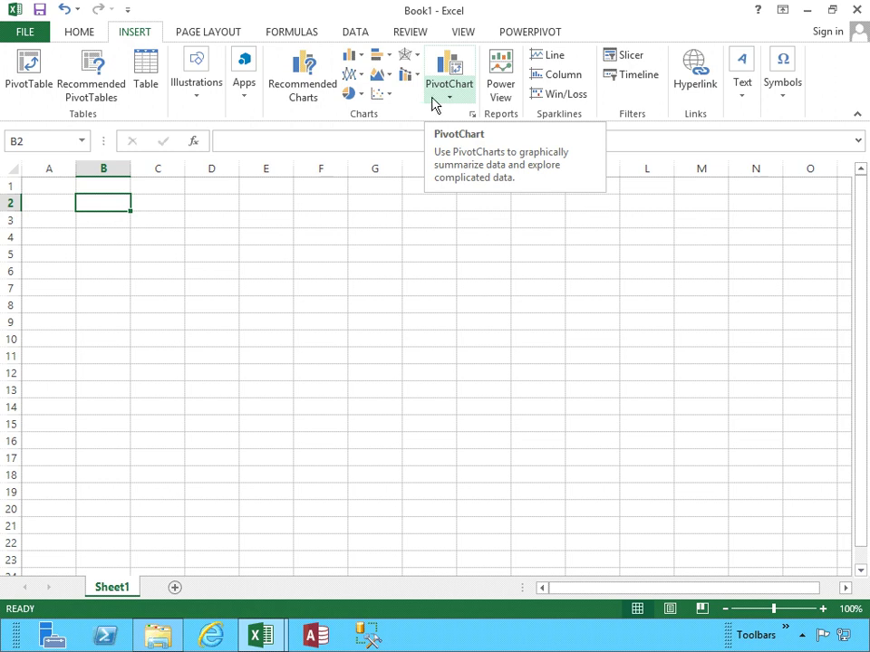
{"action": "left_click", "coordinate": [33, 90]}
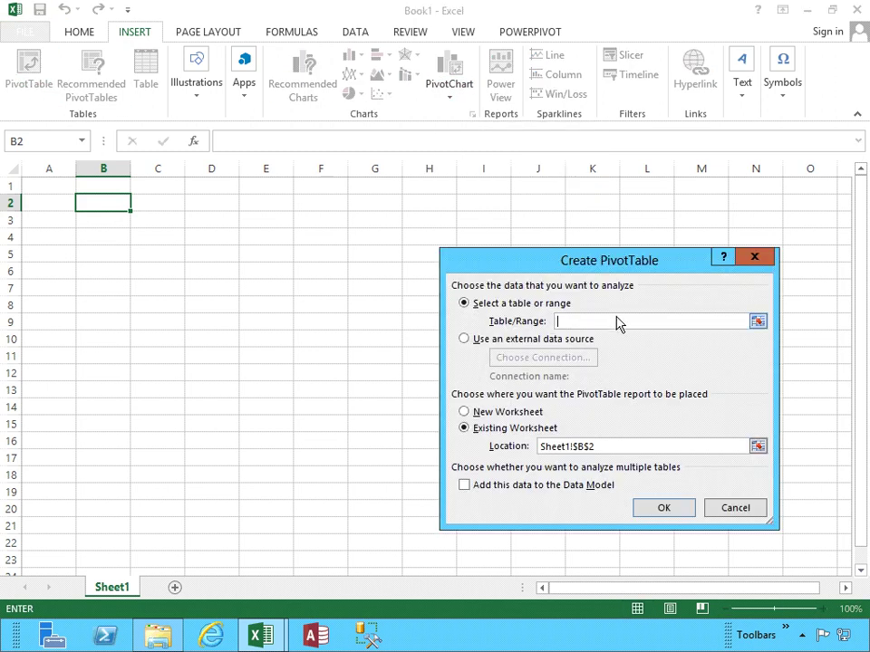
{"action": "left_click", "coordinate": [552, 340]}
{"action": "left_click", "coordinate": [543, 358]}
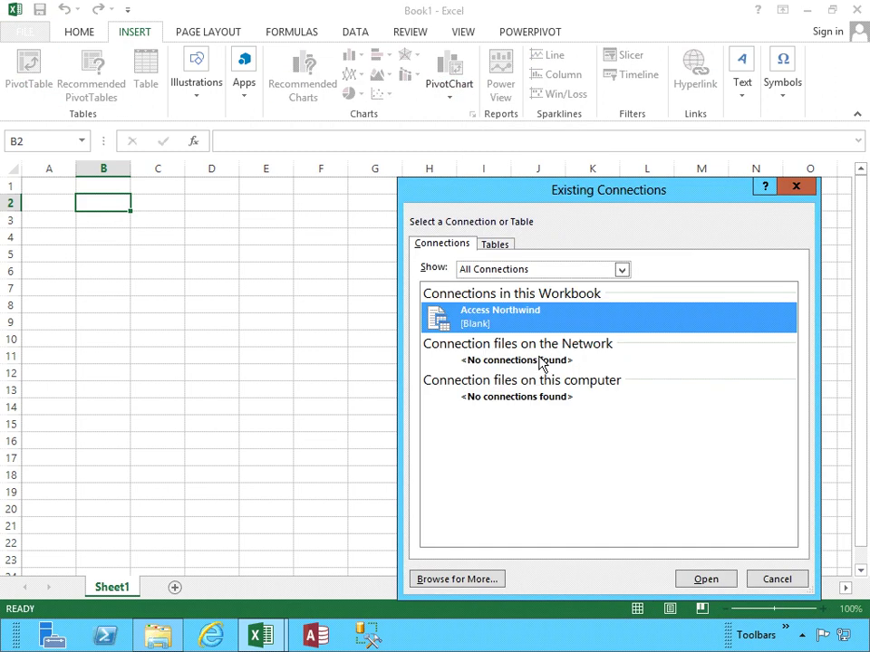
{"action": "left_click", "coordinate": [707, 579]}
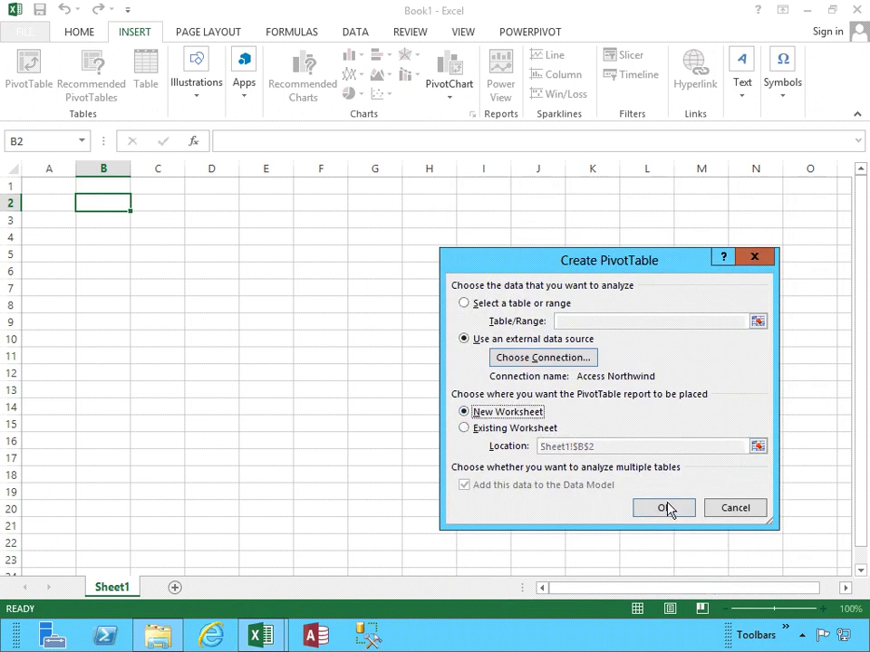
{"action": "left_click", "coordinate": [666, 509]}
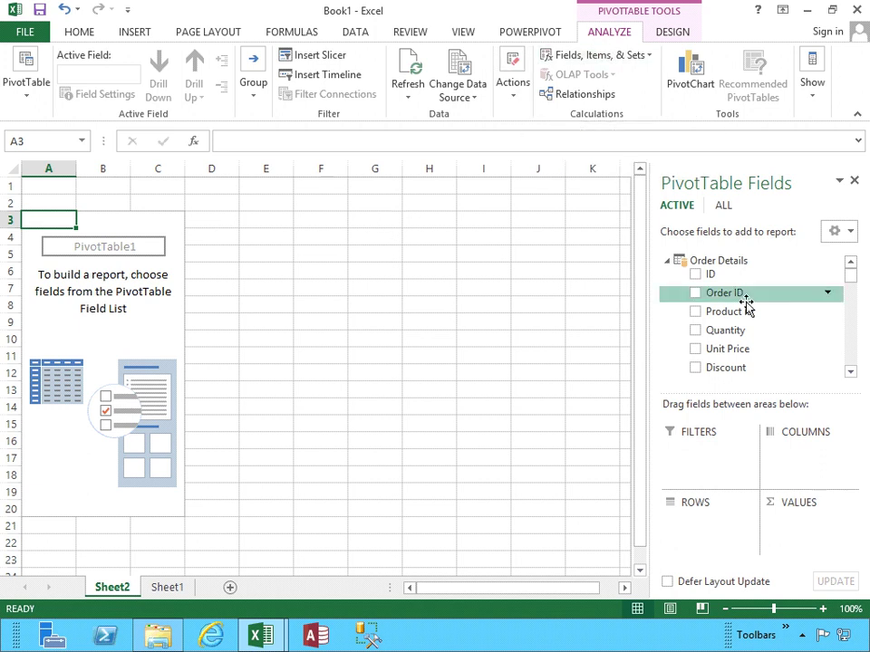
- Add Category as rows and Sum of Quantity as values, removing the trial Product Name breakdown
{"action": "left_click_drag", "start_coordinate": [851, 288], "coordinate": [851, 369]}
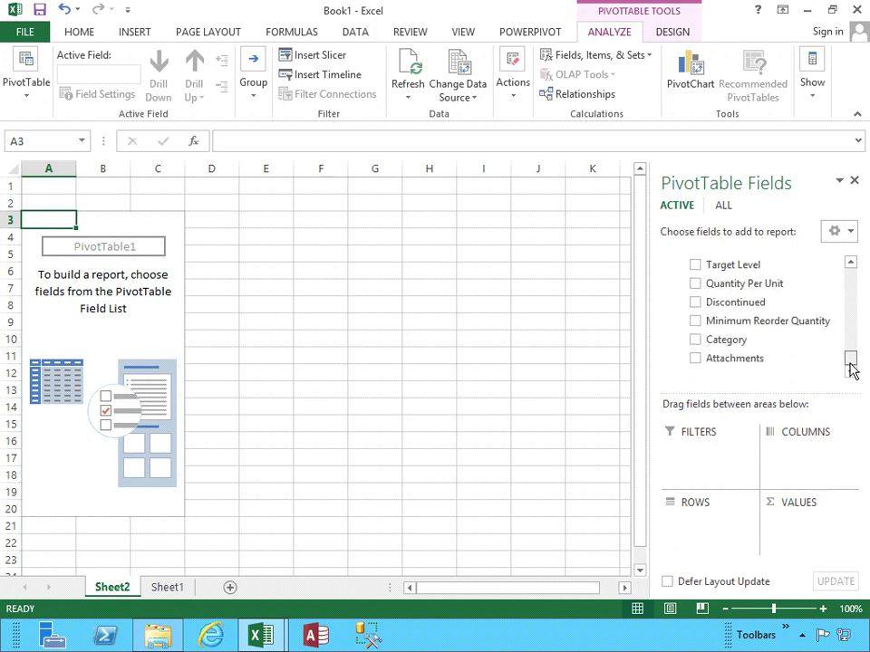
{"action": "left_click", "coordinate": [700, 345]}
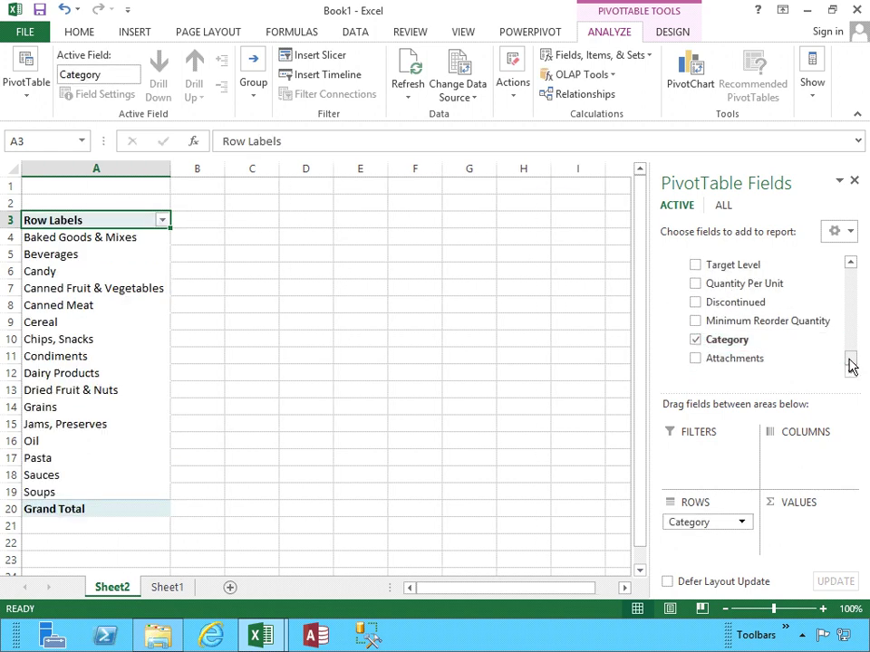
{"action": "left_click_drag", "start_coordinate": [848, 363], "coordinate": [849, 271]}
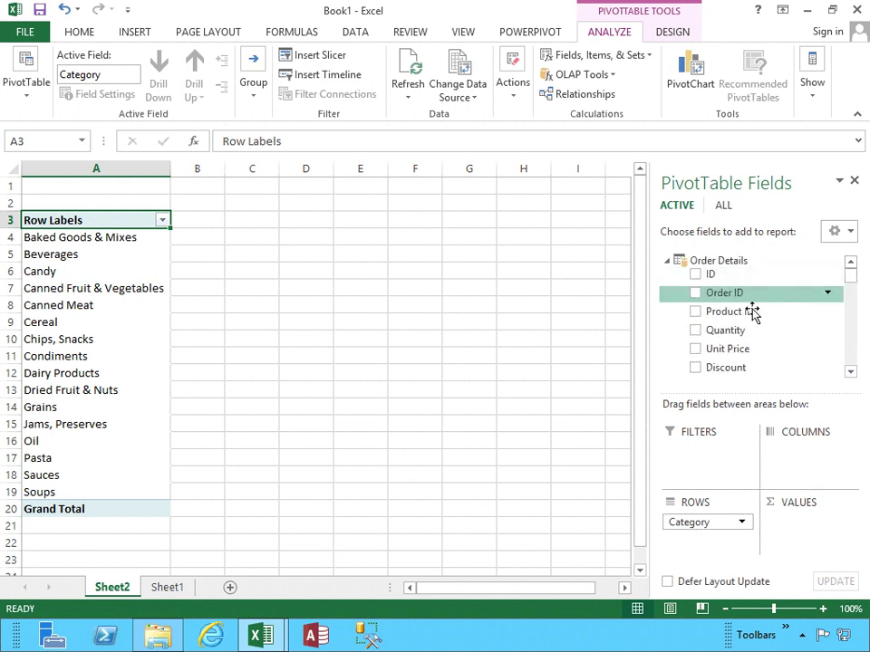
{"action": "left_click", "coordinate": [711, 331]}
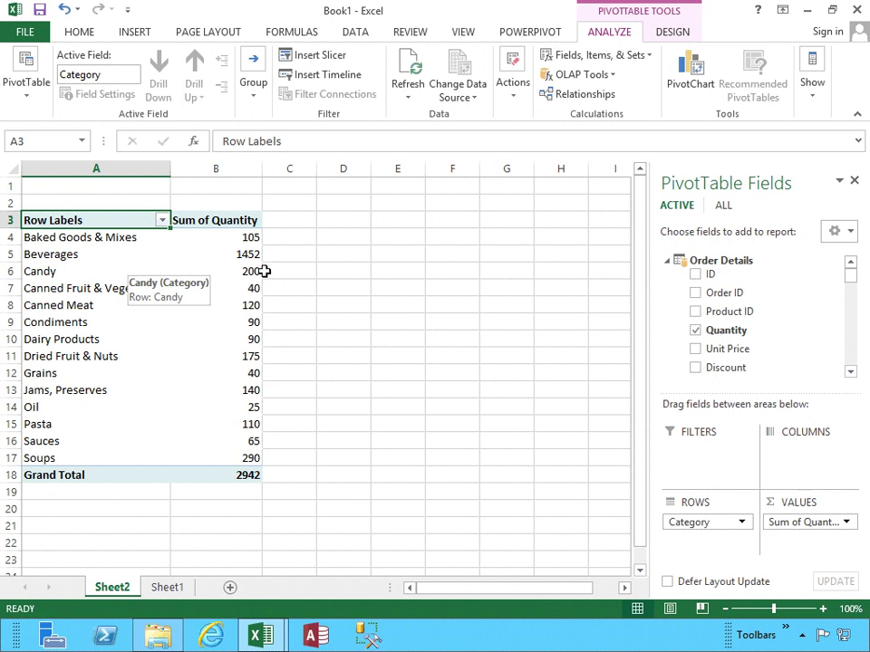
{"action": "left_click_drag", "start_coordinate": [856, 285], "coordinate": [855, 367]}
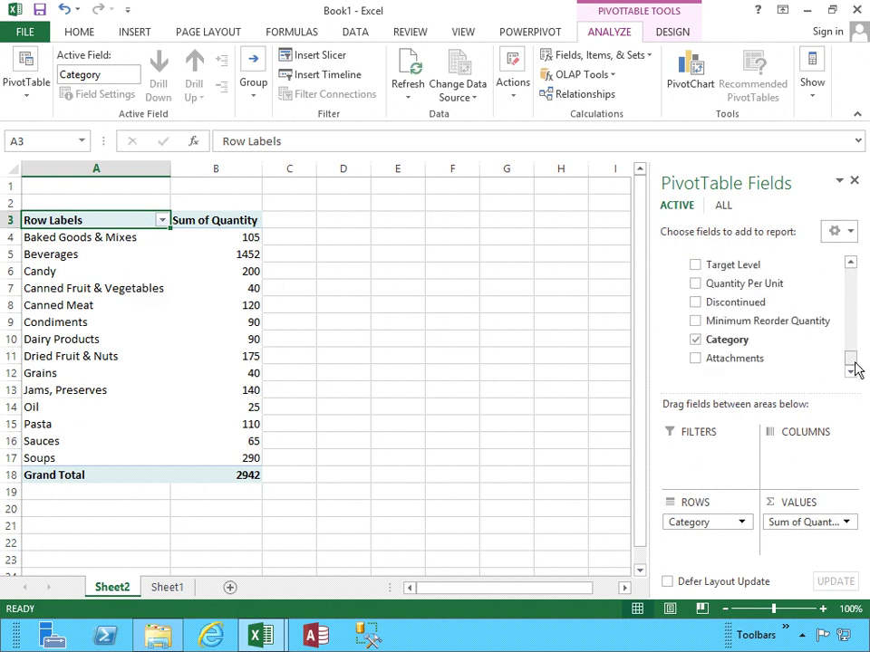
{"action": "left_click", "coordinate": [852, 295]}
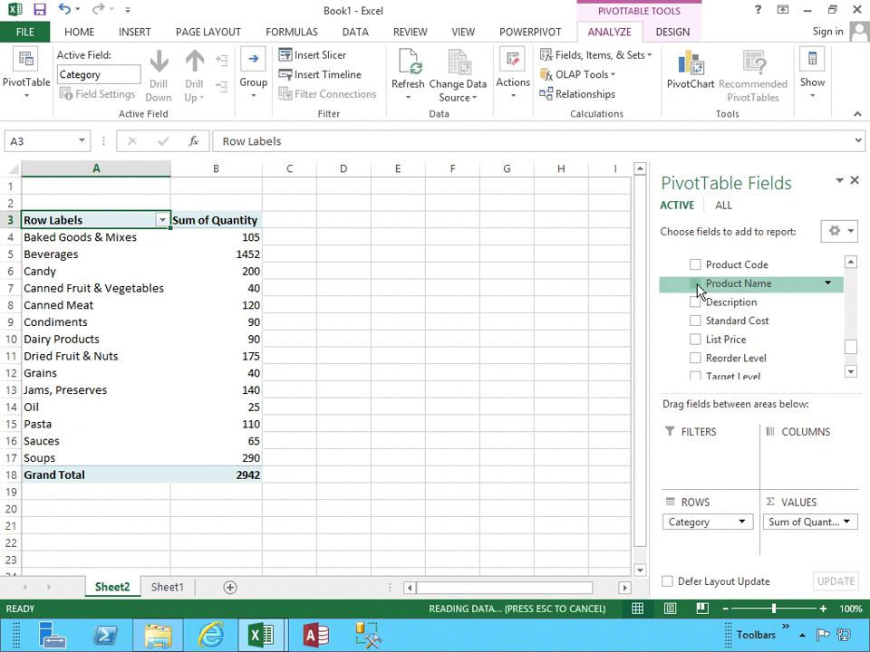
{"action": "left_click", "coordinate": [695, 284]}
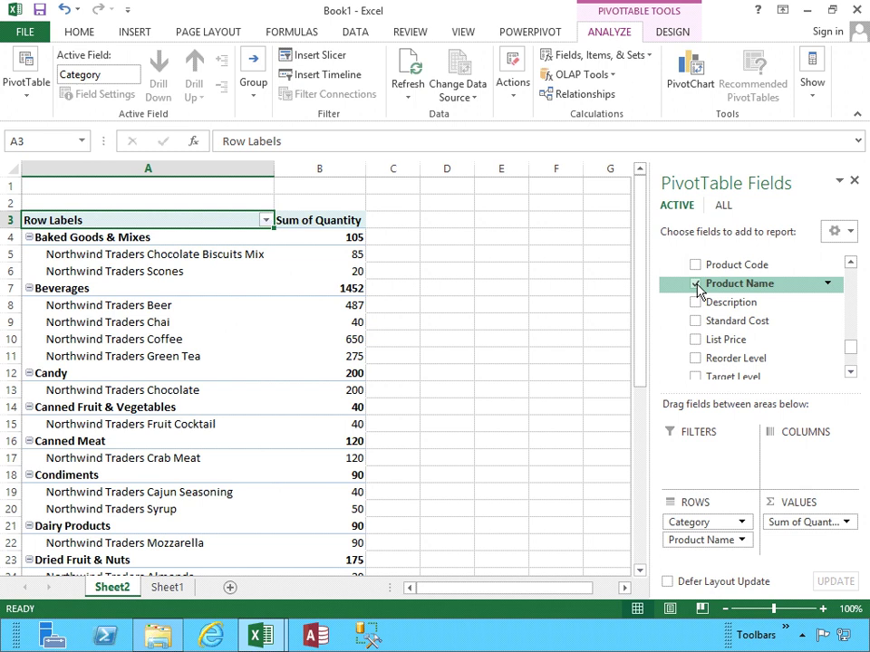
{"action": "left_click", "coordinate": [696, 284]}
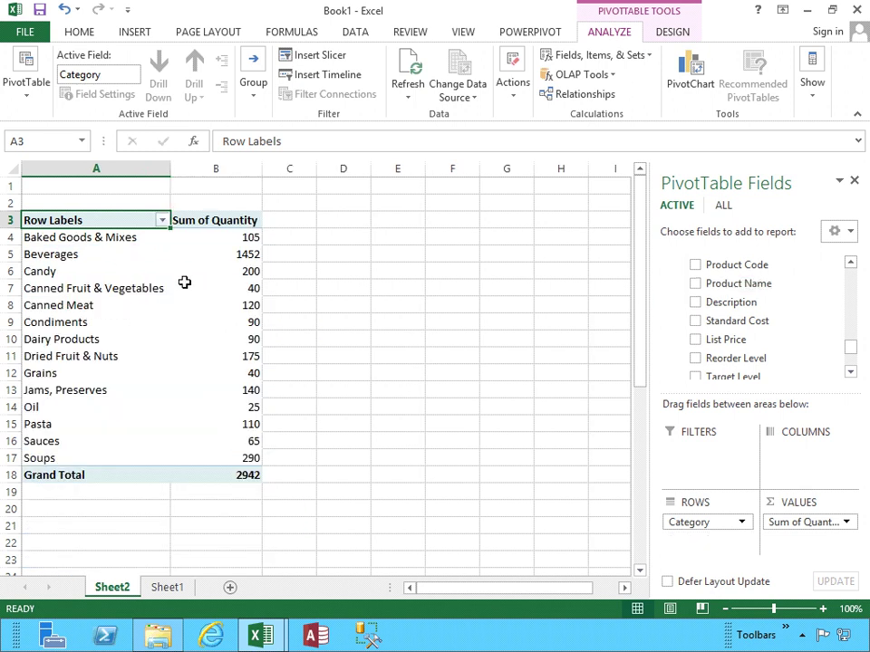
- Add gradient data bars to the Sum of Quantity column
{"action": "left_click", "coordinate": [235, 168]}
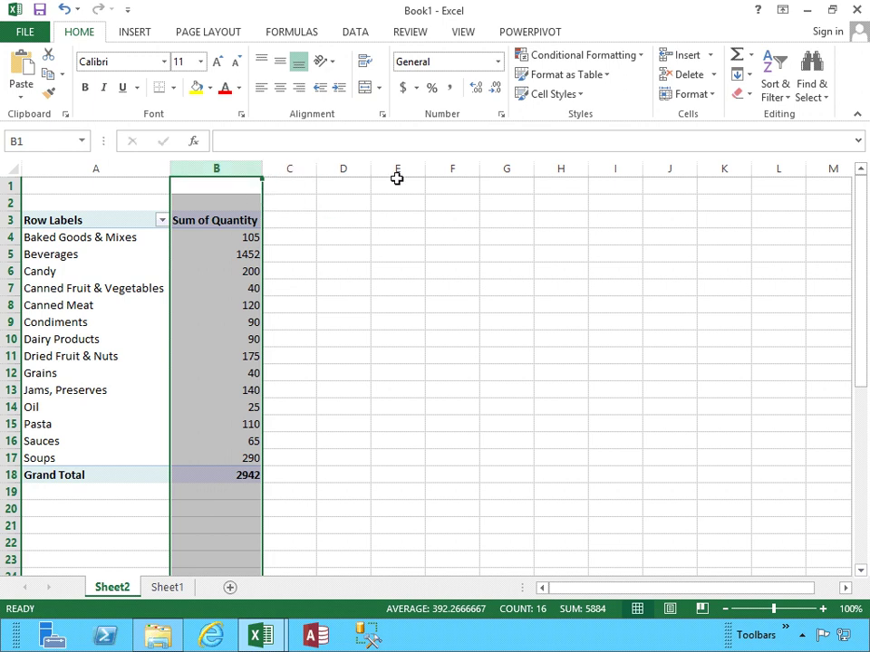
{"action": "left_click", "coordinate": [640, 60]}
{"action": "mouse_move", "coordinate": [609, 165]}
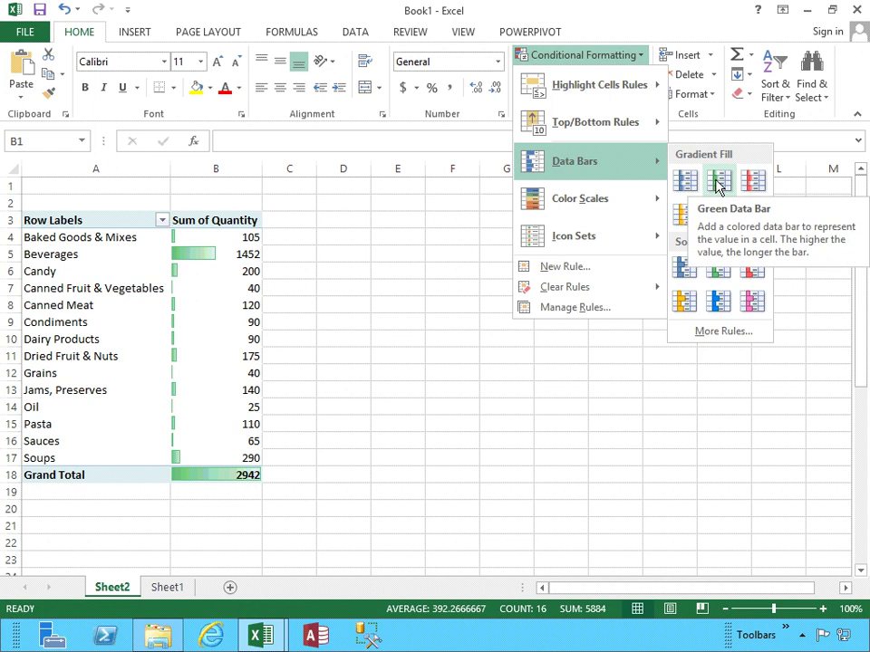
{"action": "left_click", "coordinate": [690, 184]}
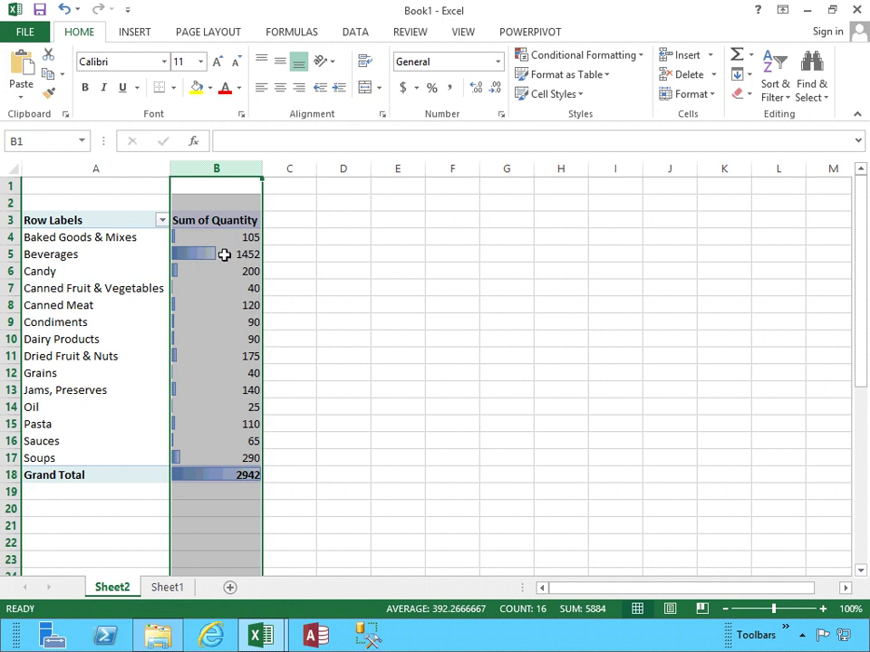
- Format the quantities in Comma Style with no decimal places
{"action": "left_click", "coordinate": [450, 89]}
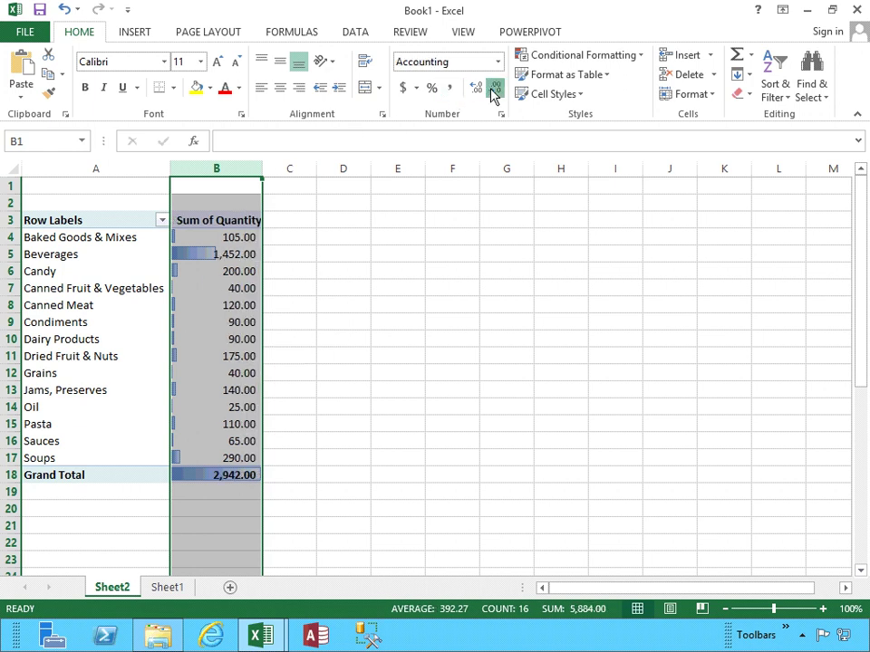
{"action": "left_click", "coordinate": [493, 95]}
{"action": "left_click", "coordinate": [494, 94]}
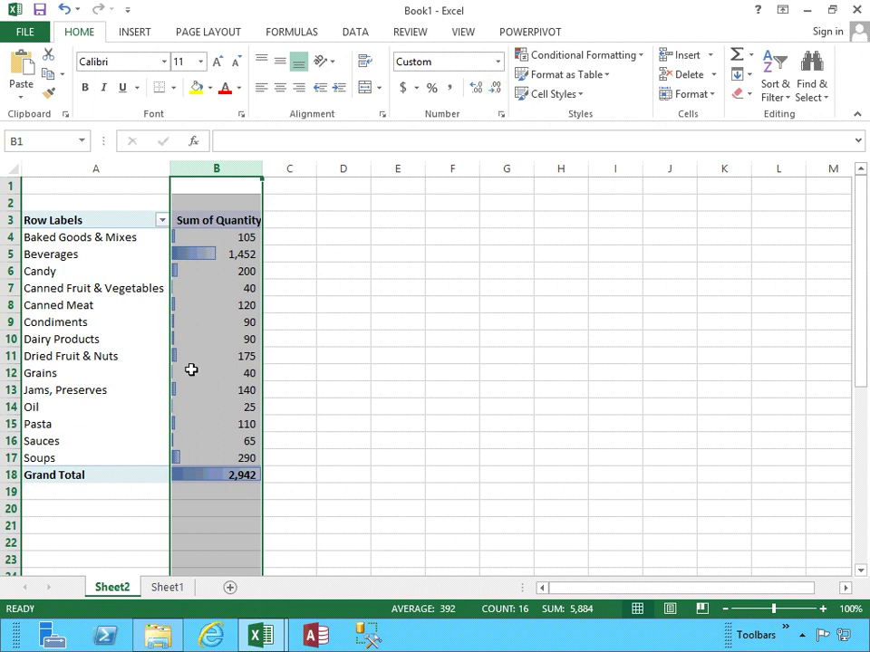
- Rename the Row Labels header to 'Category'
{"action": "left_click", "coordinate": [116, 220]}
{"action": "type", "text": "Category"}
{"action": "key", "text": "Return"}
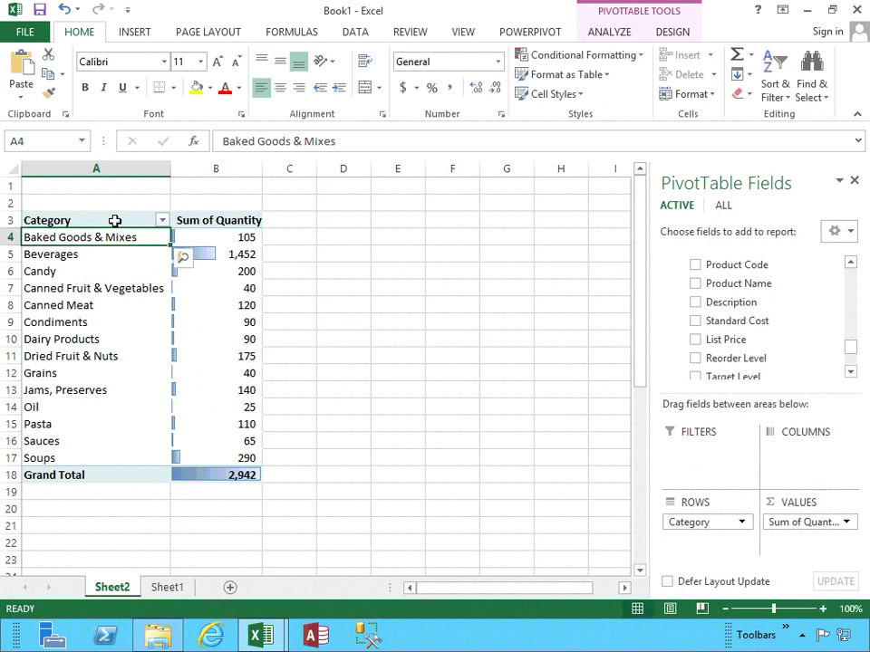
{"action": "mouse_move", "coordinate": [177, 285]}
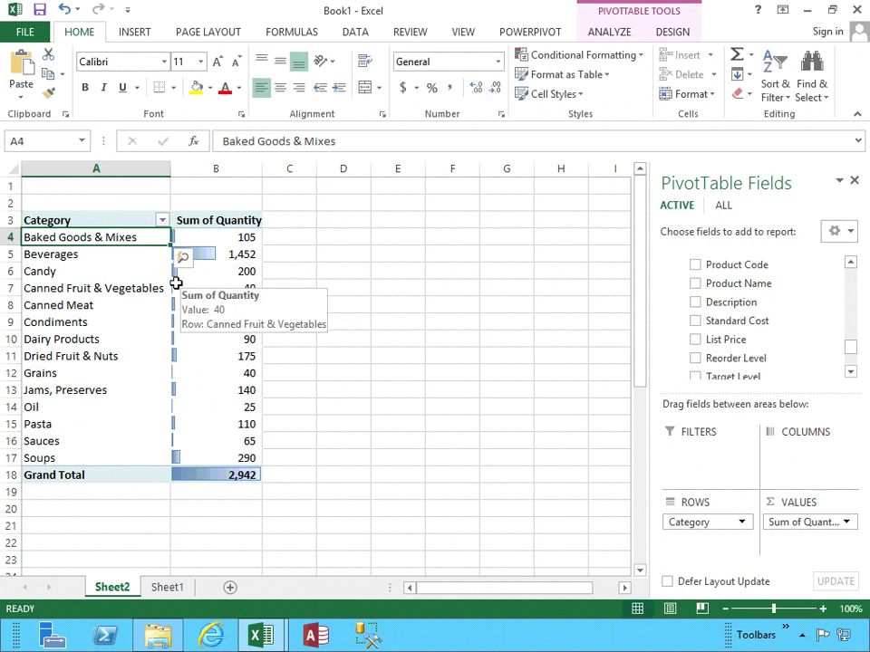
{"action": "left_click", "coordinate": [95, 339]}
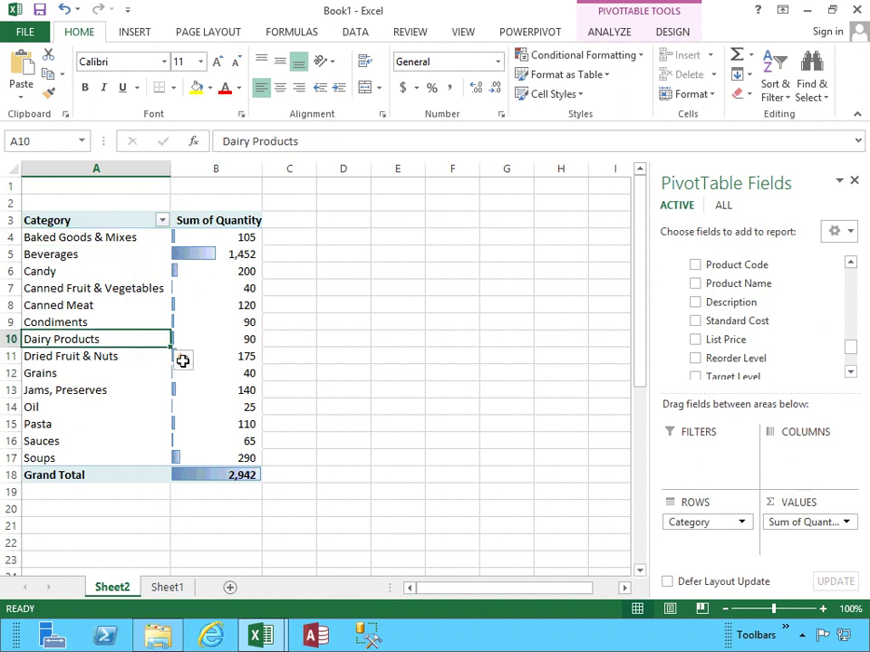
{"action": "mouse_move", "coordinate": [189, 347]}
- Start creating a PivotChart from the PivotTable via Insert > PivotChart
{"action": "left_click", "coordinate": [531, 35]}
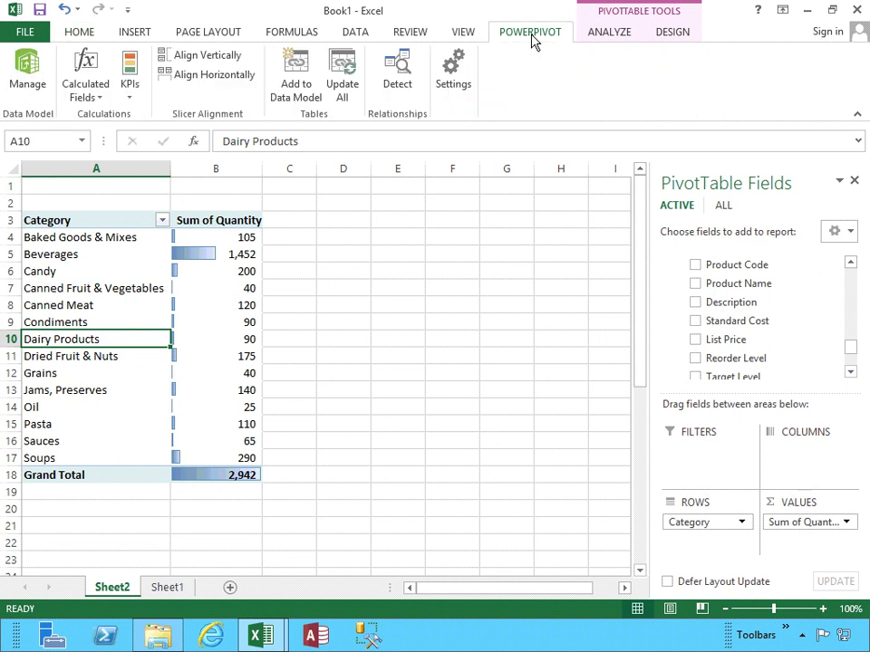
{"action": "left_click", "coordinate": [127, 34]}
{"action": "left_click", "coordinate": [449, 98]}
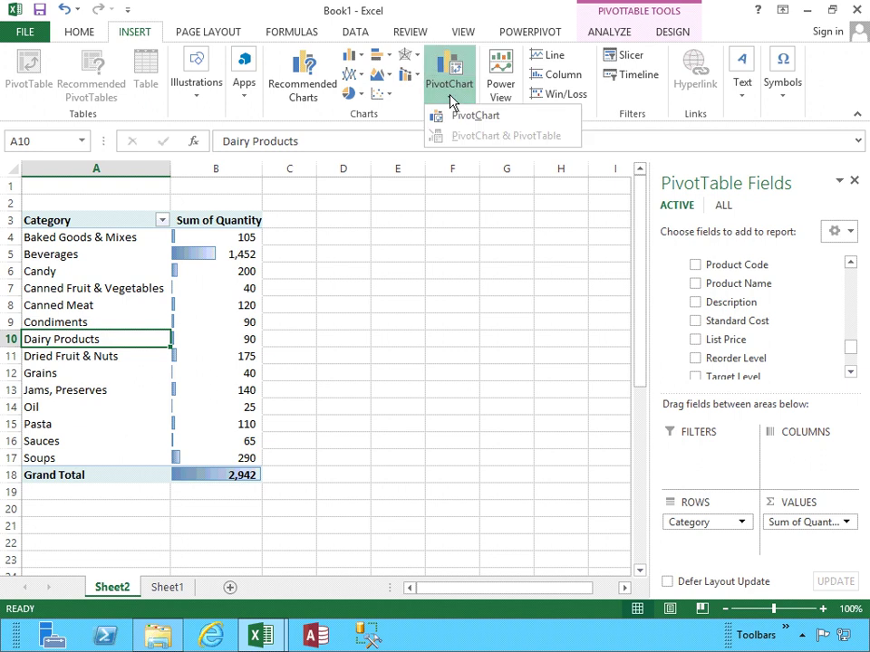
{"action": "left_click", "coordinate": [452, 124]}
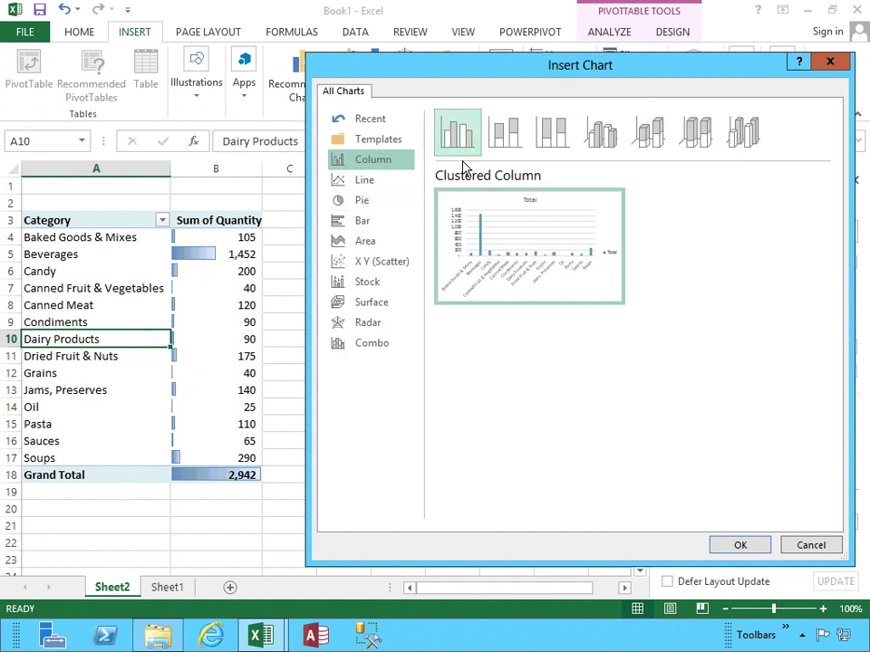
- Compare the column variants and insert a 3-D Column PivotChart
{"action": "mouse_move", "coordinate": [533, 276]}
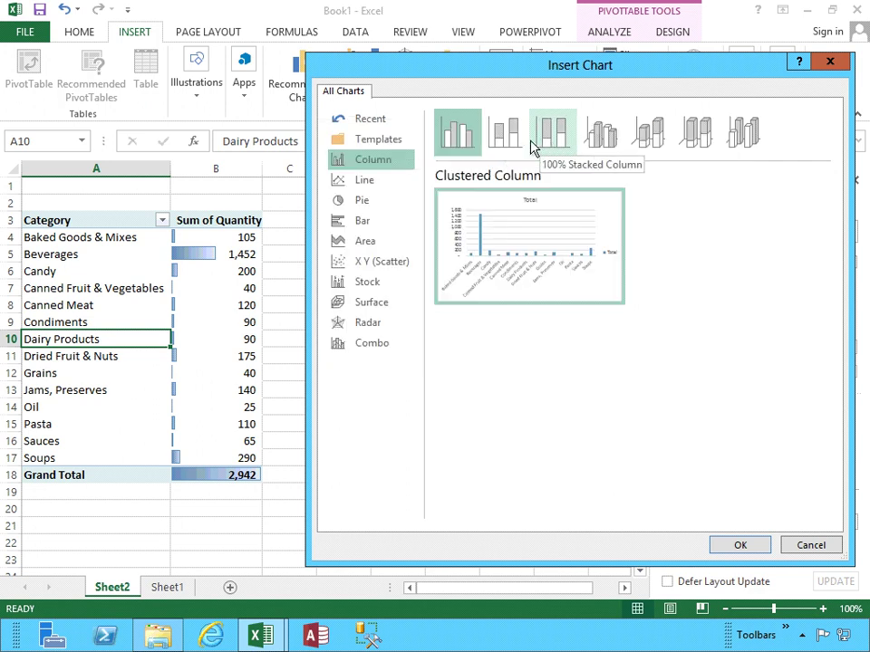
{"action": "left_click", "coordinate": [518, 143]}
{"action": "left_click", "coordinate": [557, 146]}
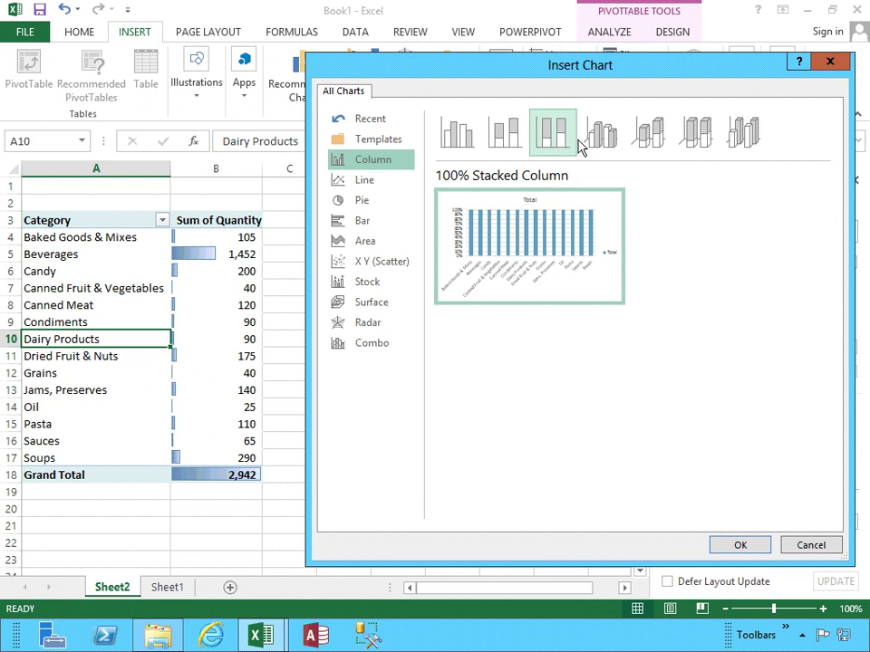
{"action": "left_click", "coordinate": [598, 138]}
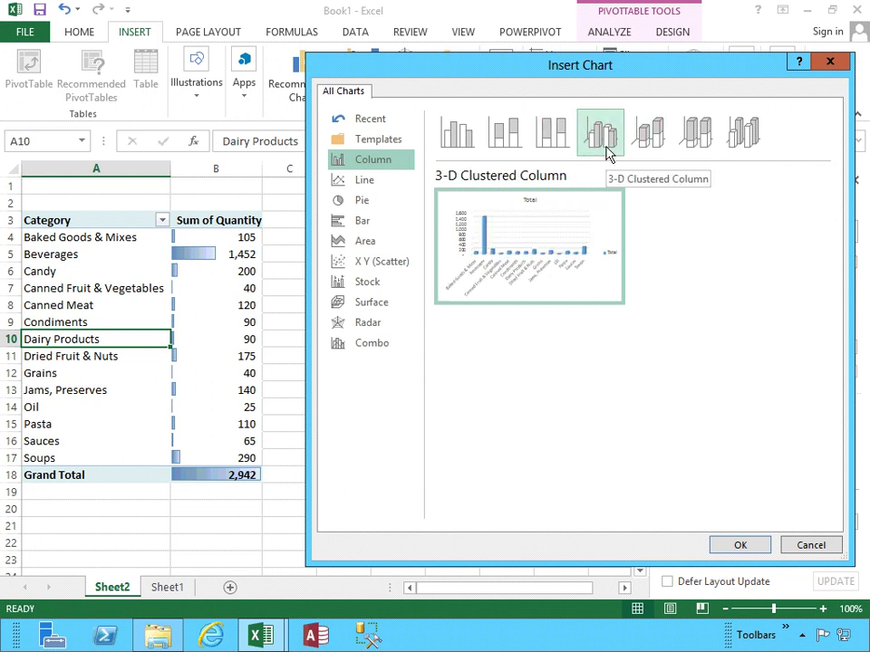
{"action": "left_click", "coordinate": [647, 147]}
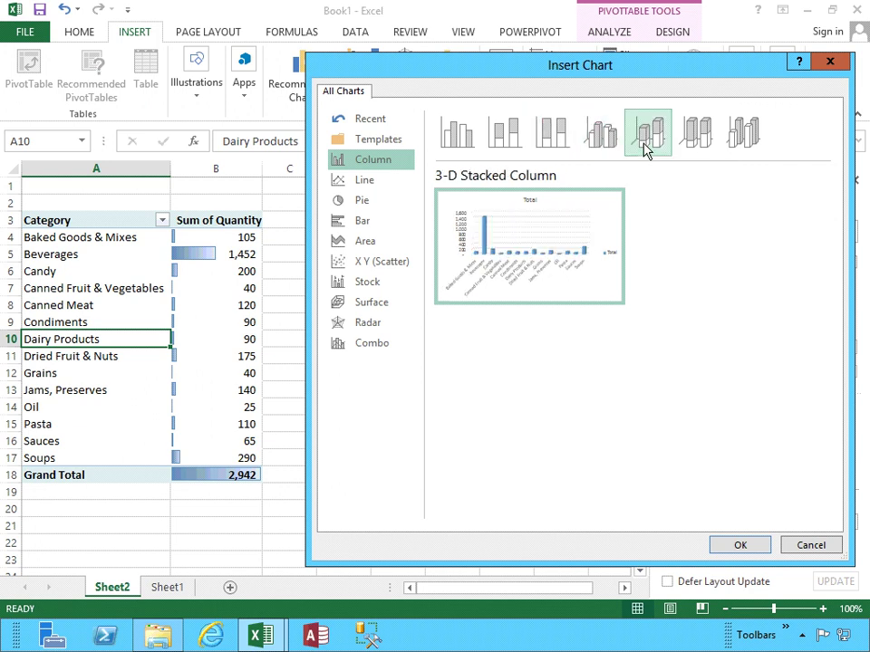
{"action": "left_click", "coordinate": [699, 146]}
{"action": "left_click", "coordinate": [741, 150]}
{"action": "mouse_move", "coordinate": [503, 242]}
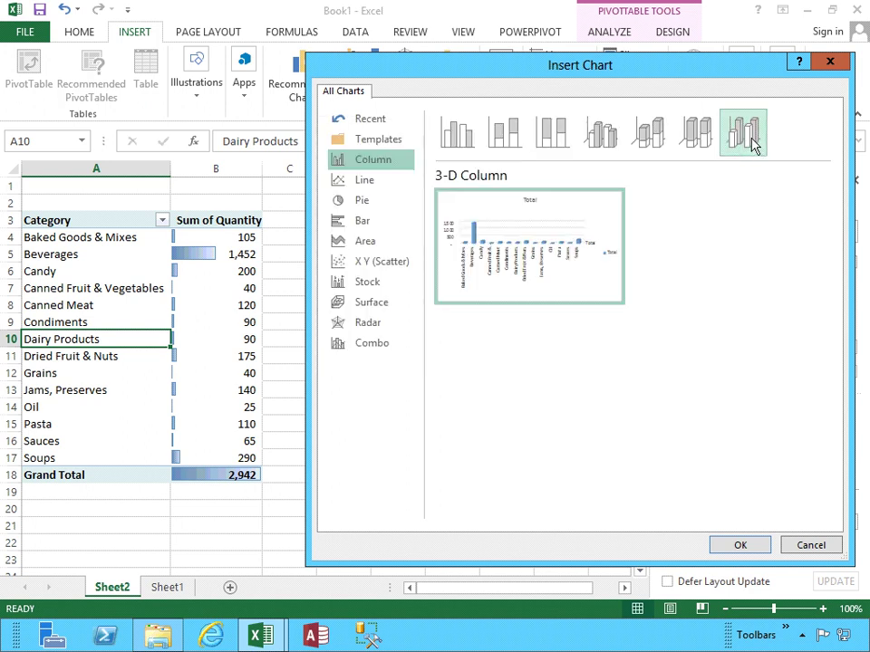
{"action": "left_click", "coordinate": [739, 546]}
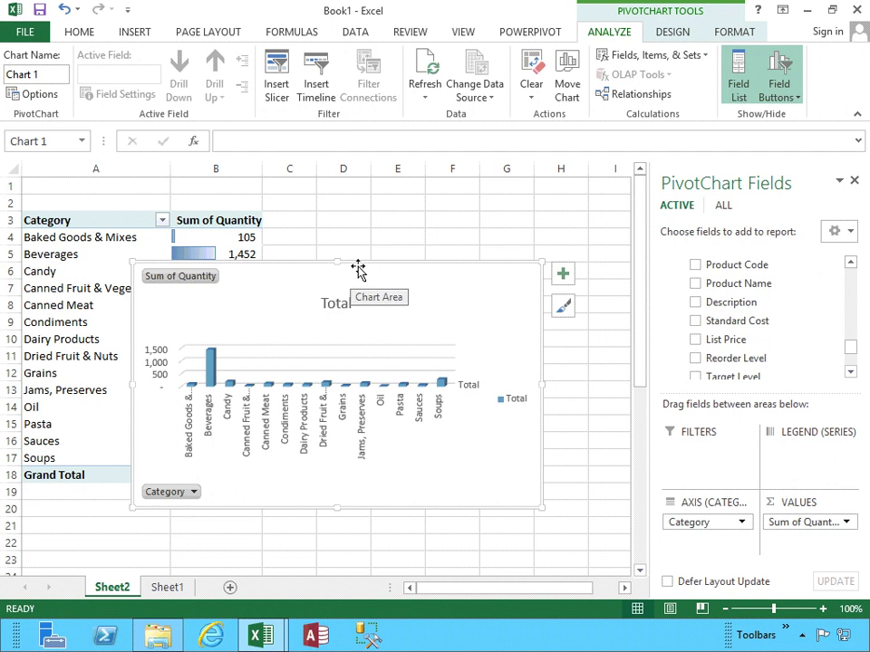
- Move the chart beside the PivotTable, widen it, and narrow column A to fit category names
{"action": "left_click_drag", "start_coordinate": [359, 268], "coordinate": [492, 230]}
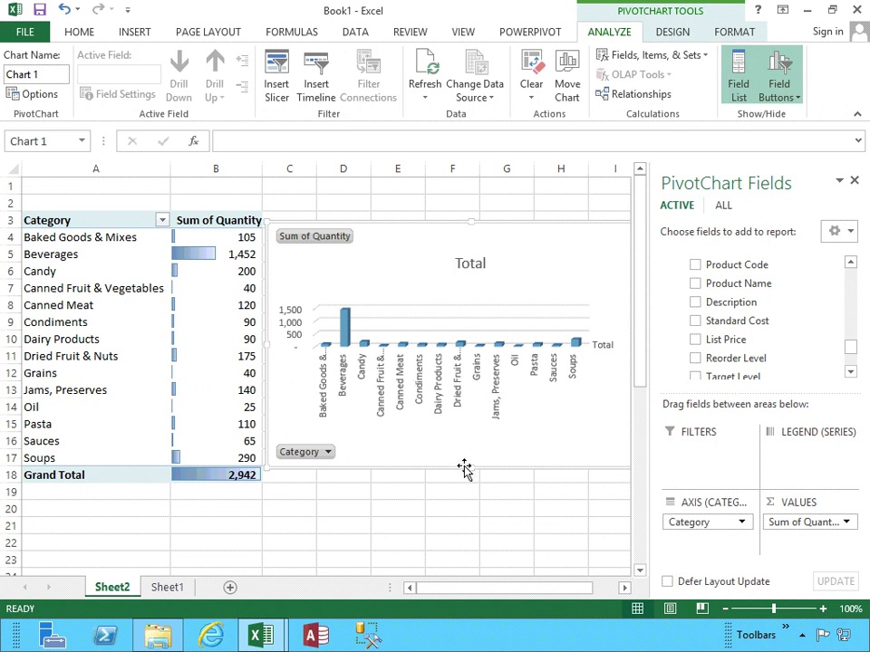
{"action": "left_click_drag", "start_coordinate": [473, 467], "coordinate": [465, 529]}
{"action": "mouse_move", "coordinate": [455, 586]}
{"action": "left_mouse_down"}
{"action": "mouse_move", "coordinate": [441, 588]}
{"action": "mouse_move", "coordinate": [482, 589]}
{"action": "left_mouse_up"}
{"action": "left_click_drag", "start_coordinate": [528, 375], "coordinate": [584, 376]}
{"action": "left_click_drag", "start_coordinate": [487, 587], "coordinate": [417, 587]}
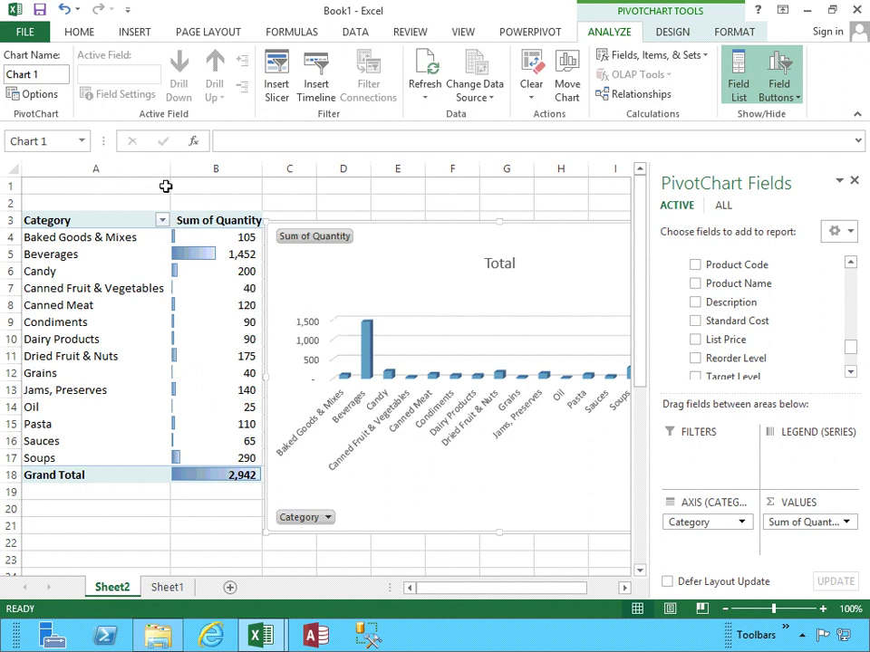
{"action": "left_click_drag", "start_coordinate": [168, 169], "coordinate": [144, 169]}
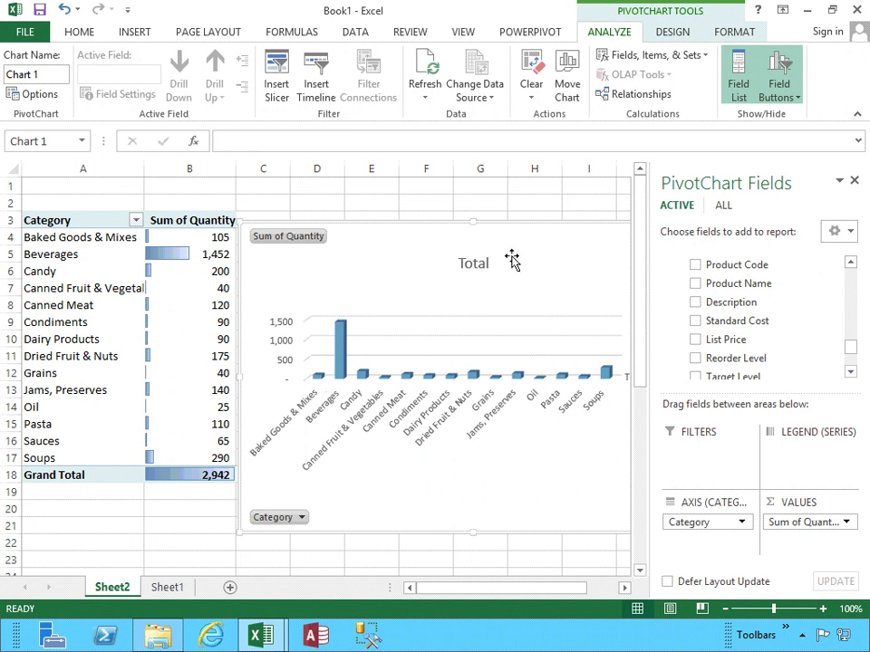
{"action": "mouse_move", "coordinate": [513, 260]}
{"action": "left_mouse_down"}
{"action": "mouse_move", "coordinate": [517, 246]}
{"action": "mouse_move", "coordinate": [523, 265]}
{"action": "left_mouse_up"}
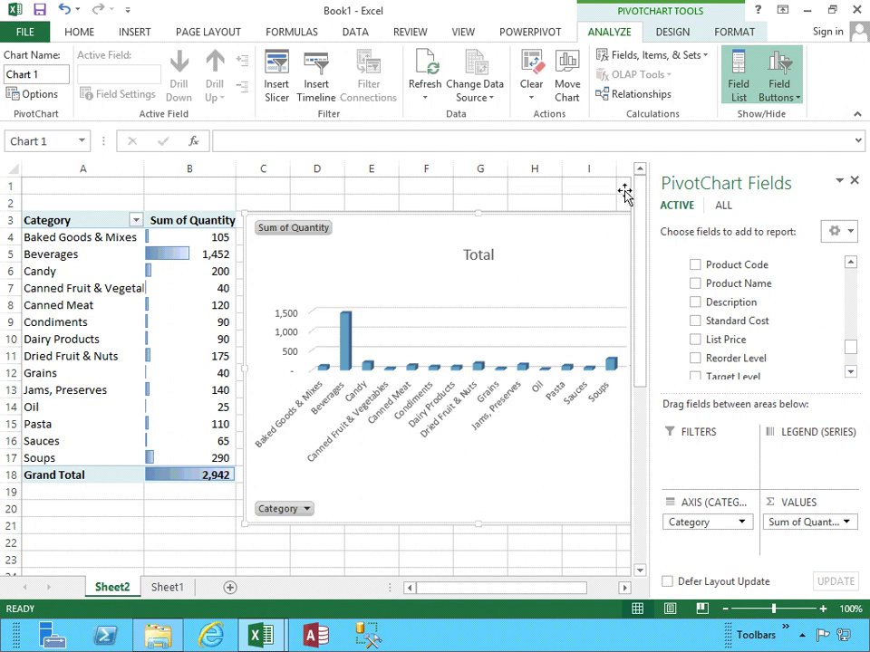
- Apply chart Style 6, a dark style with value labels on each column
{"action": "left_click", "coordinate": [675, 33]}
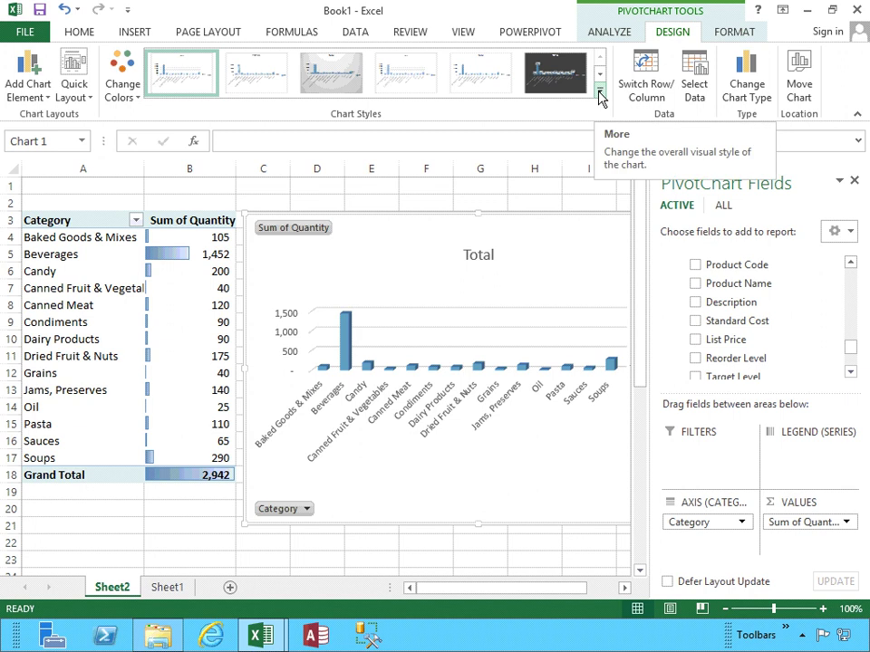
{"action": "left_click", "coordinate": [110, 82]}
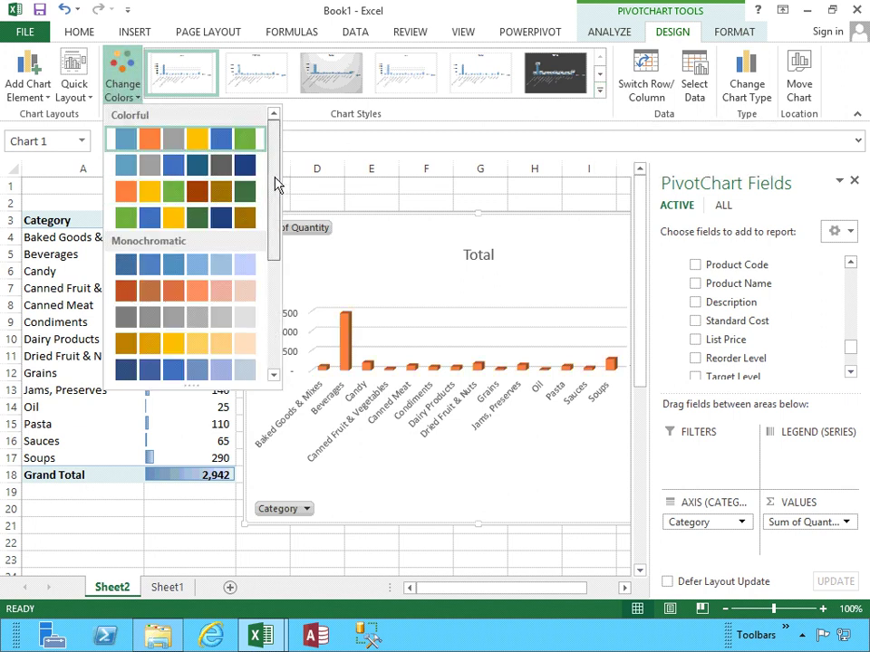
{"action": "left_click_drag", "start_coordinate": [276, 201], "coordinate": [272, 277]}
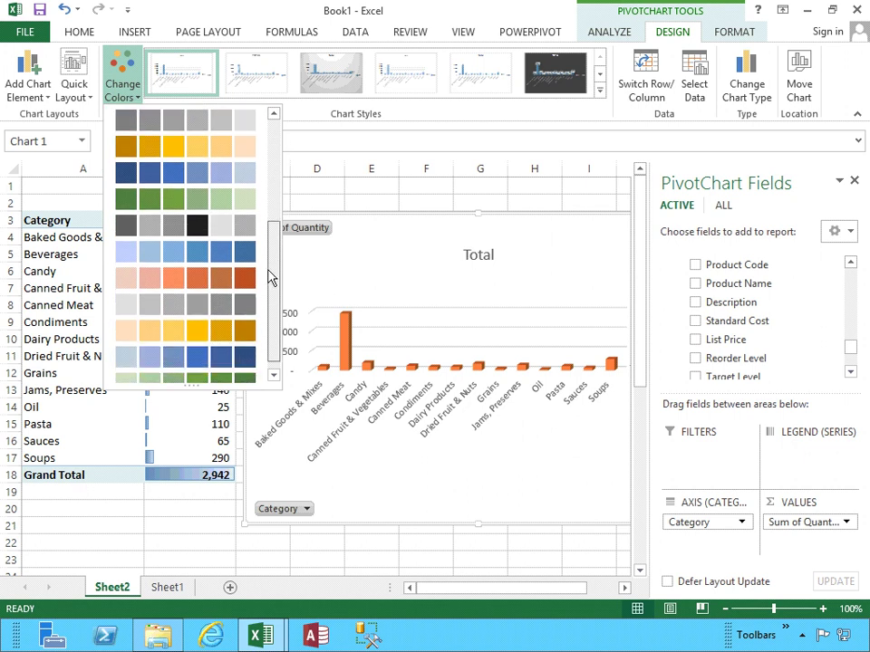
{"action": "left_click", "coordinate": [486, 33]}
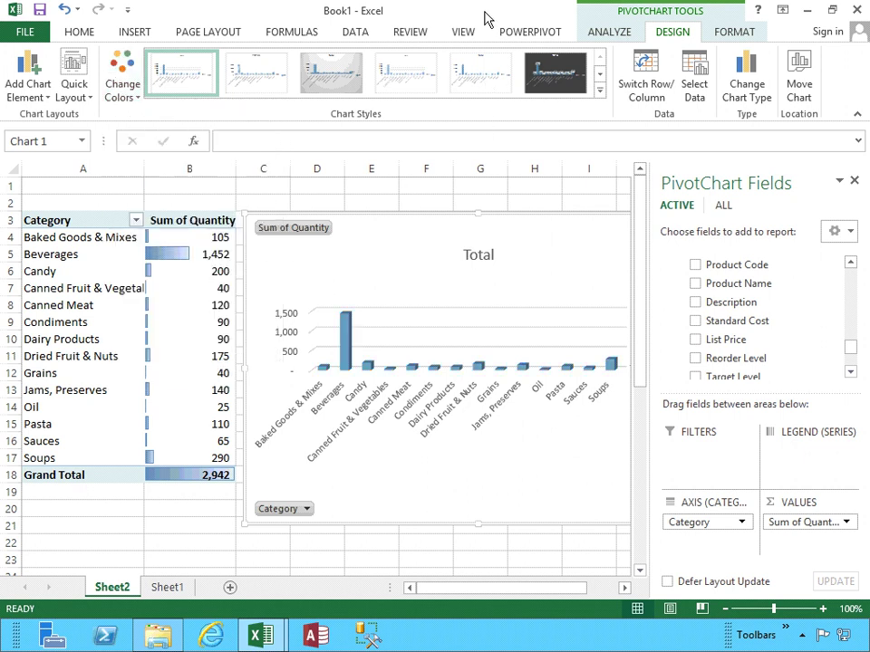
{"action": "left_click", "coordinate": [601, 93]}
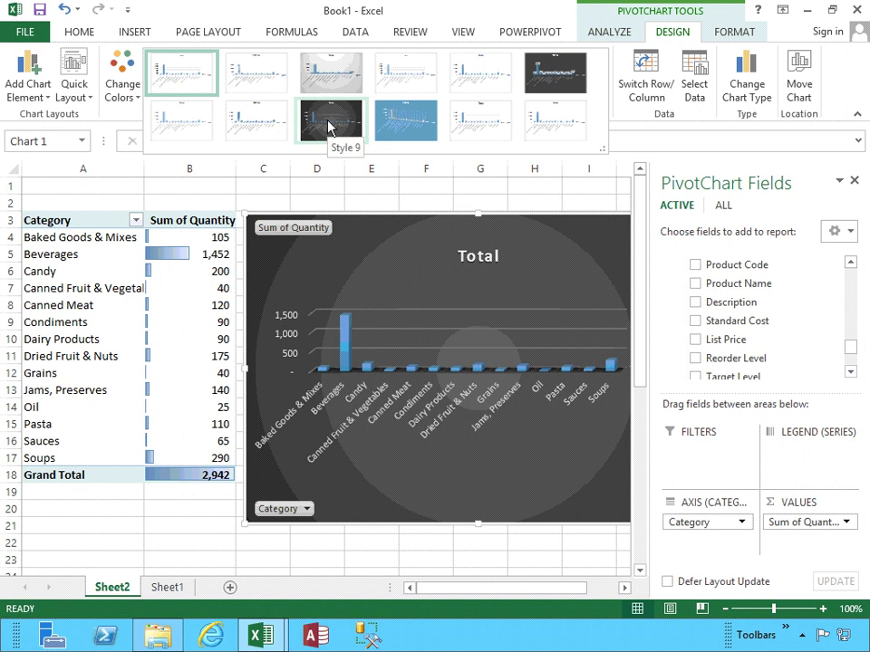
{"action": "left_click", "coordinate": [547, 85]}
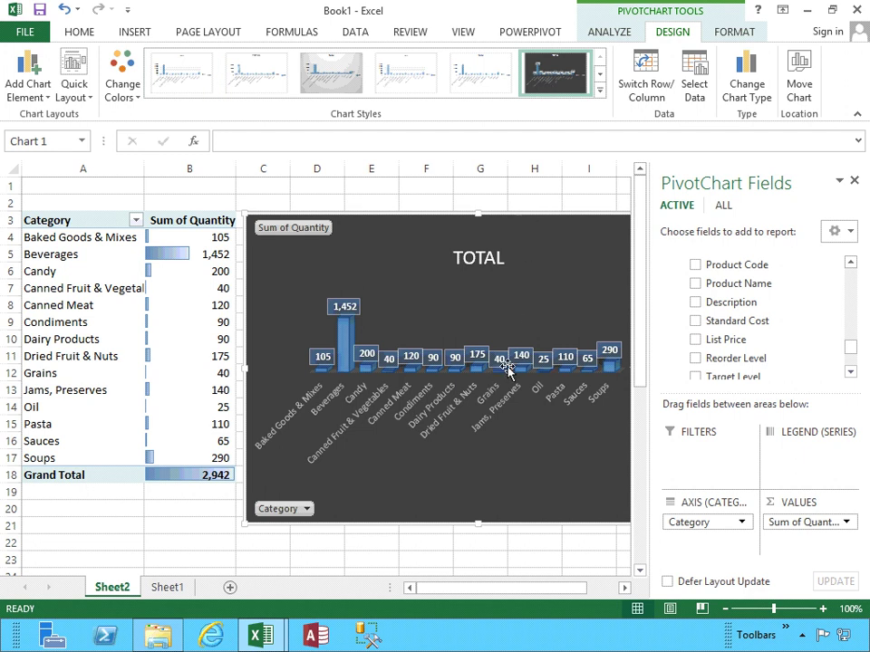
{"action": "left_click_drag", "start_coordinate": [466, 592], "coordinate": [439, 595]}
- Open the chart's Category filter and close it without changes
{"action": "left_click", "coordinate": [306, 508]}
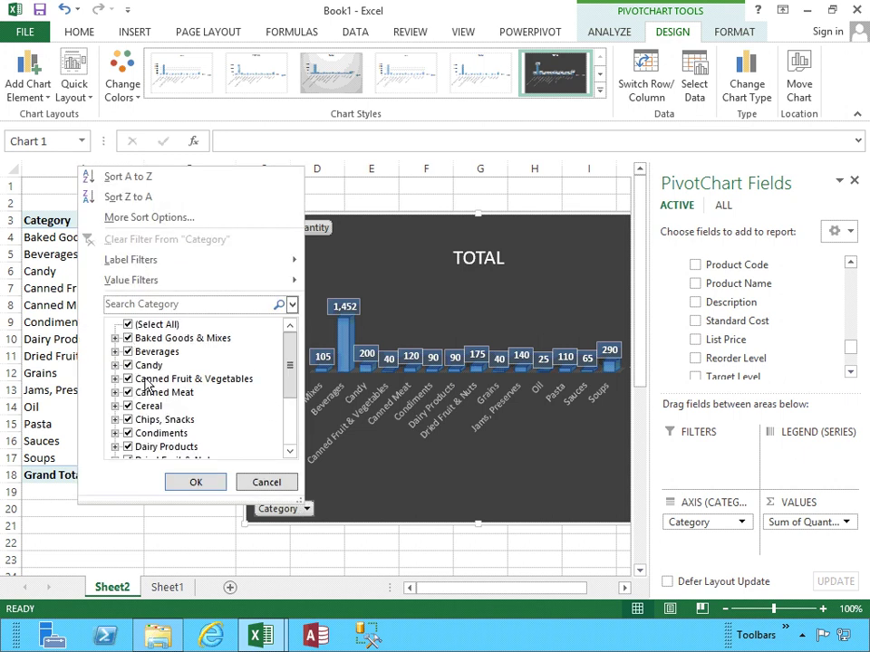
{"action": "mouse_move", "coordinate": [294, 358]}
{"action": "left_mouse_down"}
{"action": "mouse_move", "coordinate": [292, 453]}
{"action": "mouse_move", "coordinate": [294, 342]}
{"action": "left_mouse_up"}
{"action": "left_click", "coordinate": [255, 484]}
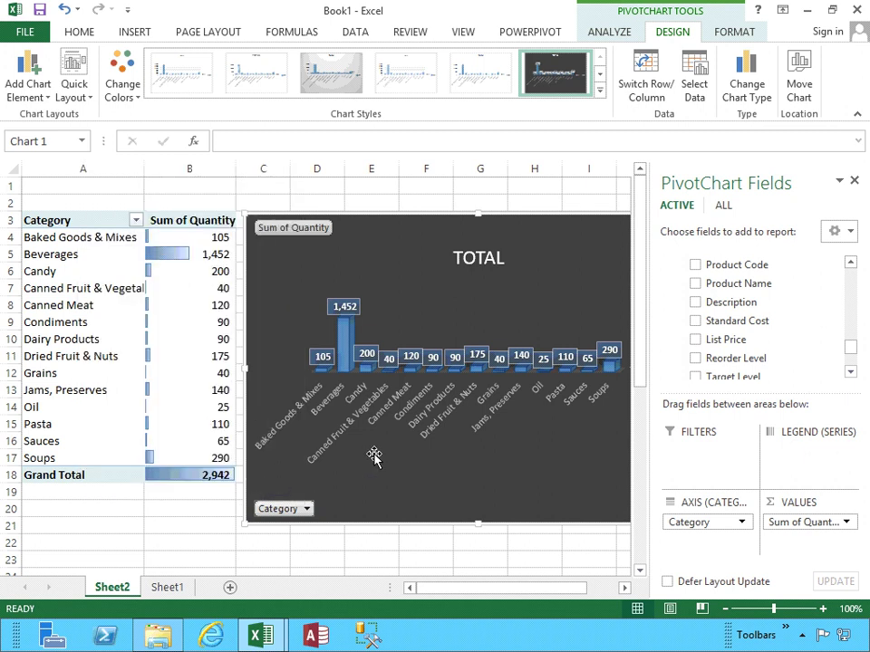
- Insert blank rows at row 2 to push the PivotTable and chart down
{"action": "left_click", "coordinate": [7, 203]}
{"action": "right_click", "coordinate": [7, 203]}
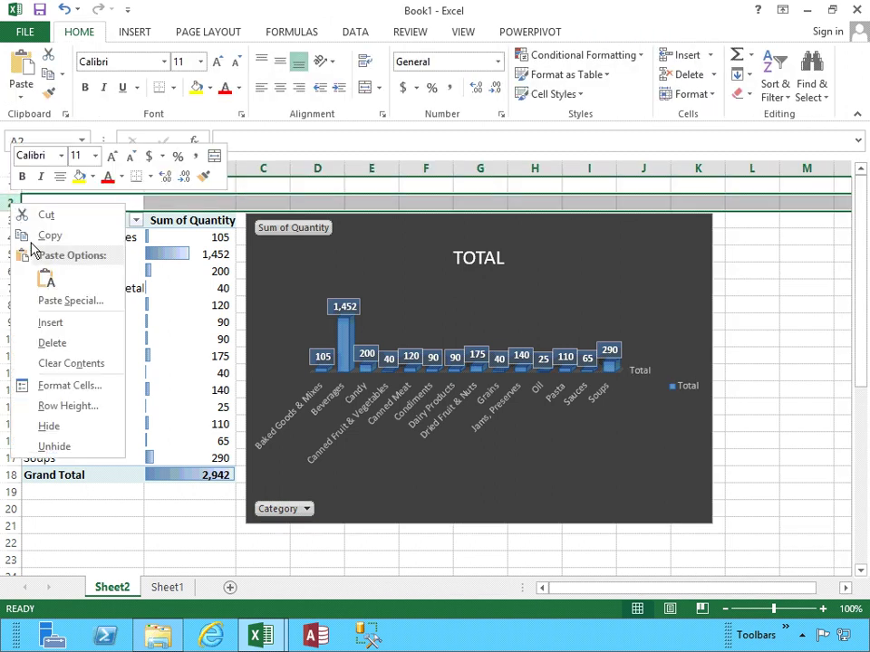
{"action": "left_click", "coordinate": [38, 323]}
{"action": "key", "text": "F4"}
{"action": "key", "text": "F4"}
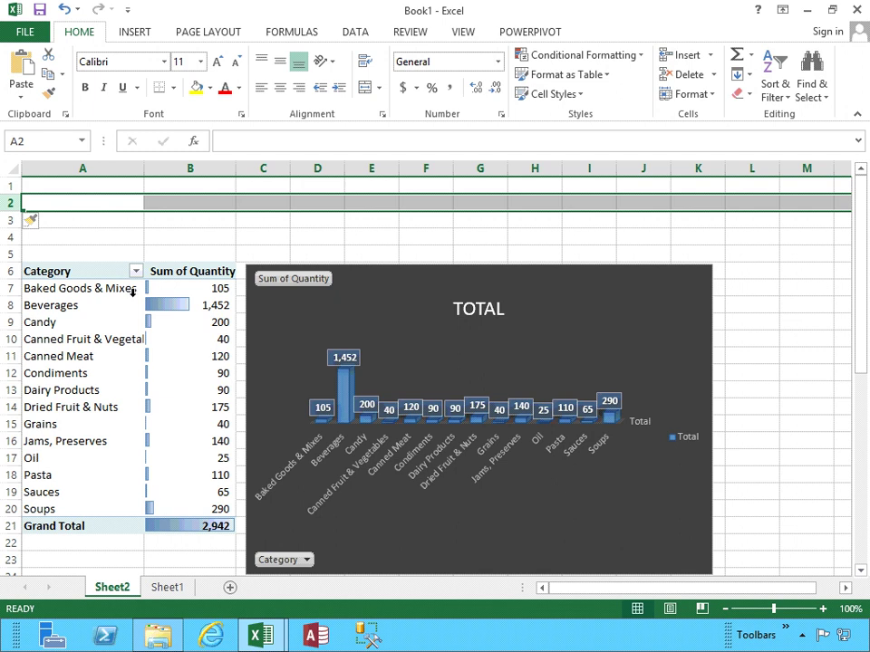
{"action": "left_click", "coordinate": [168, 233]}
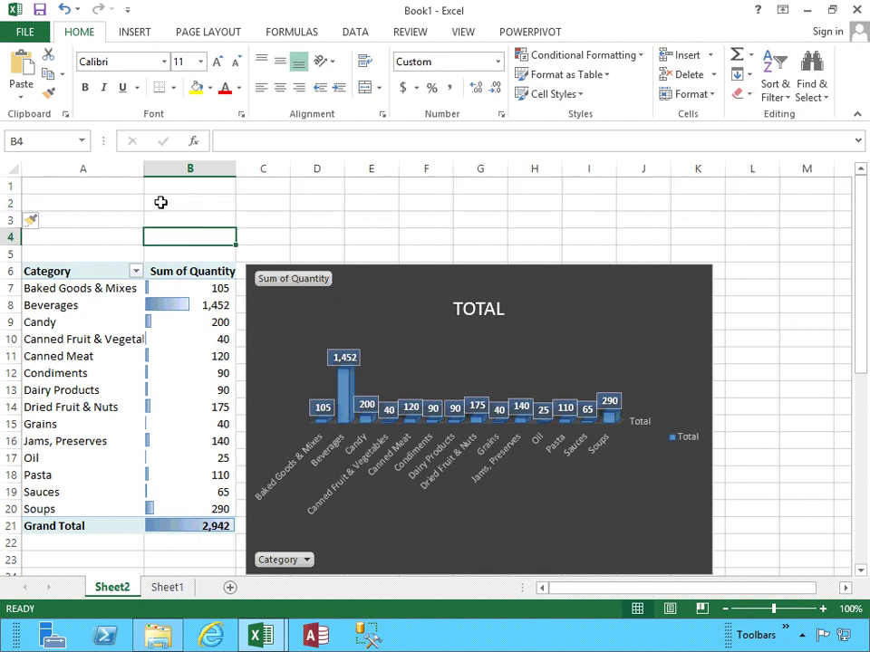
{"action": "left_click", "coordinate": [160, 202]}
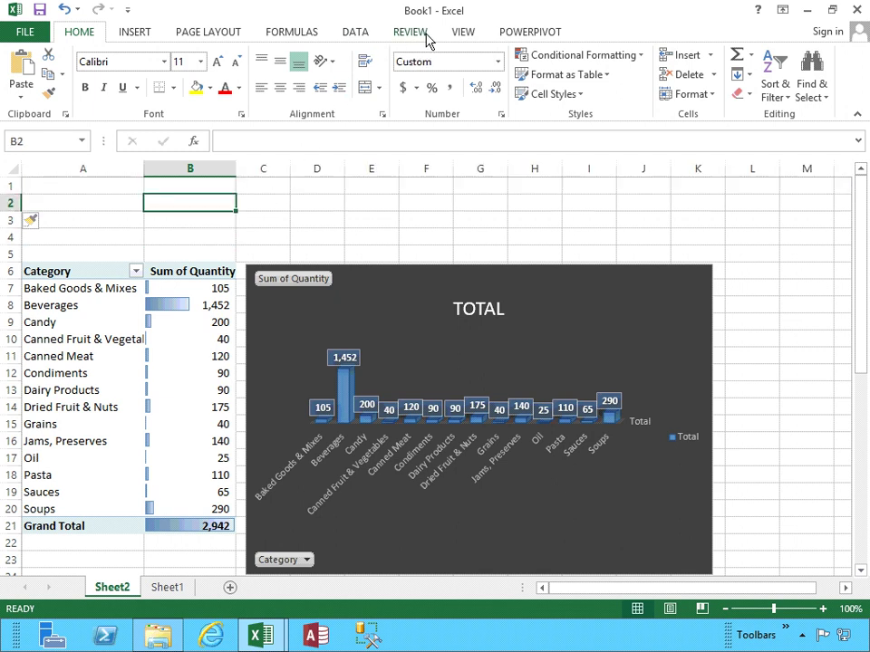
- Browse the Insert and Home ribbon tabs, ending on the PowerPivot tab
{"action": "left_click", "coordinate": [520, 36]}
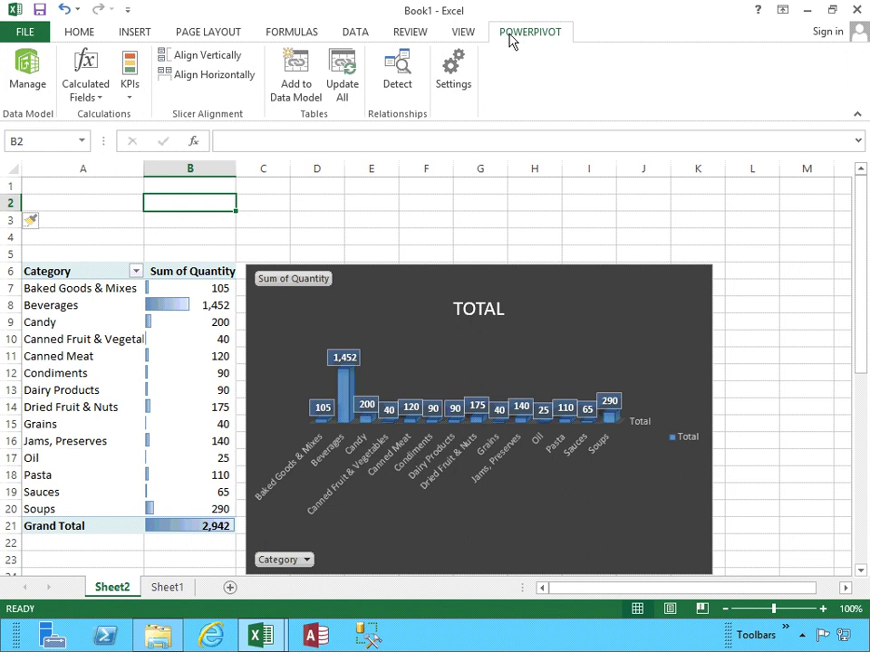
{"action": "left_click", "coordinate": [135, 34]}
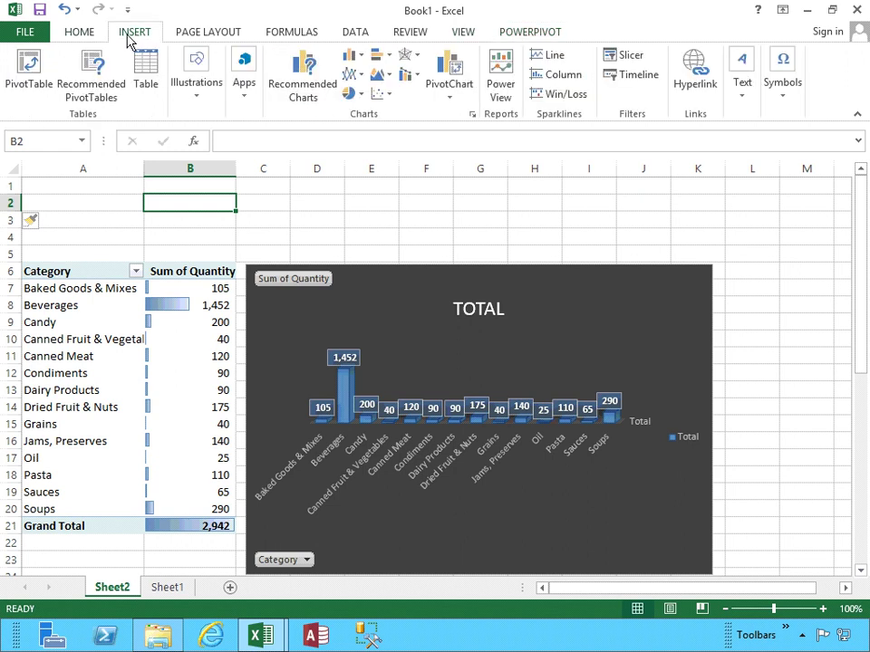
{"action": "left_click", "coordinate": [88, 36]}
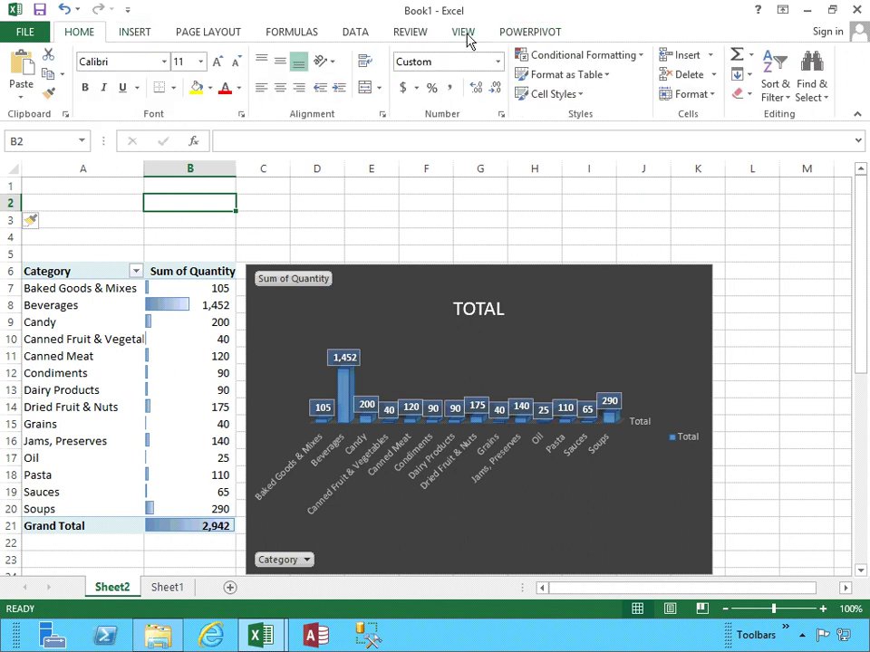
{"action": "left_click", "coordinate": [524, 38]}
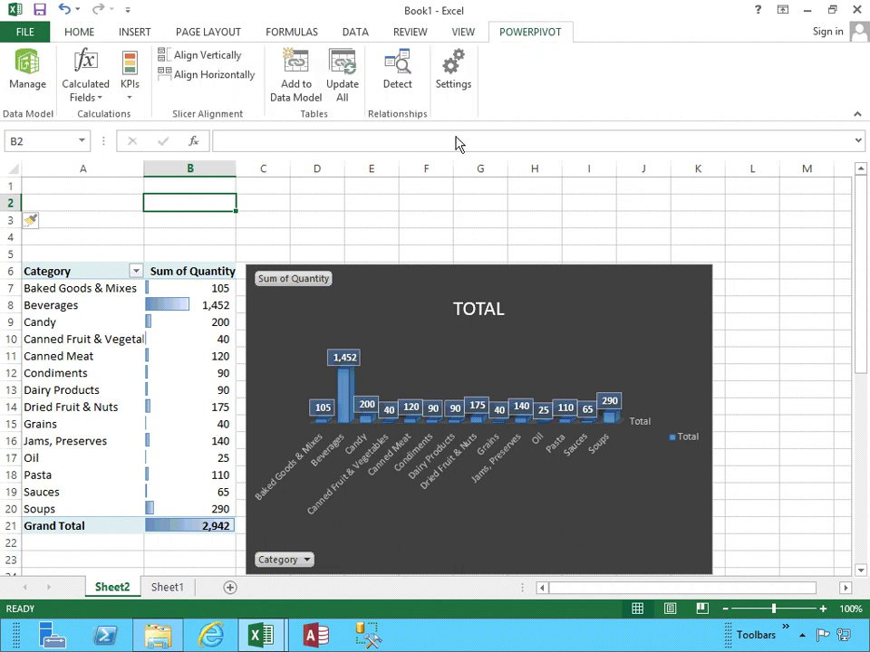
- Add the Category field as a slicer from the PivotTable Fields list
{"action": "left_click", "coordinate": [127, 287]}
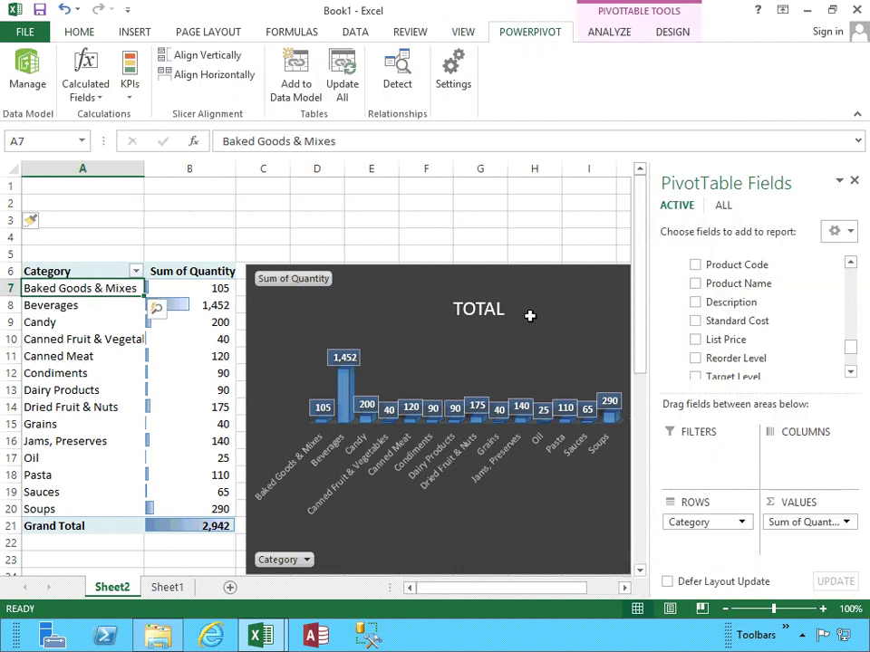
{"action": "left_click_drag", "start_coordinate": [849, 351], "coordinate": [850, 370]}
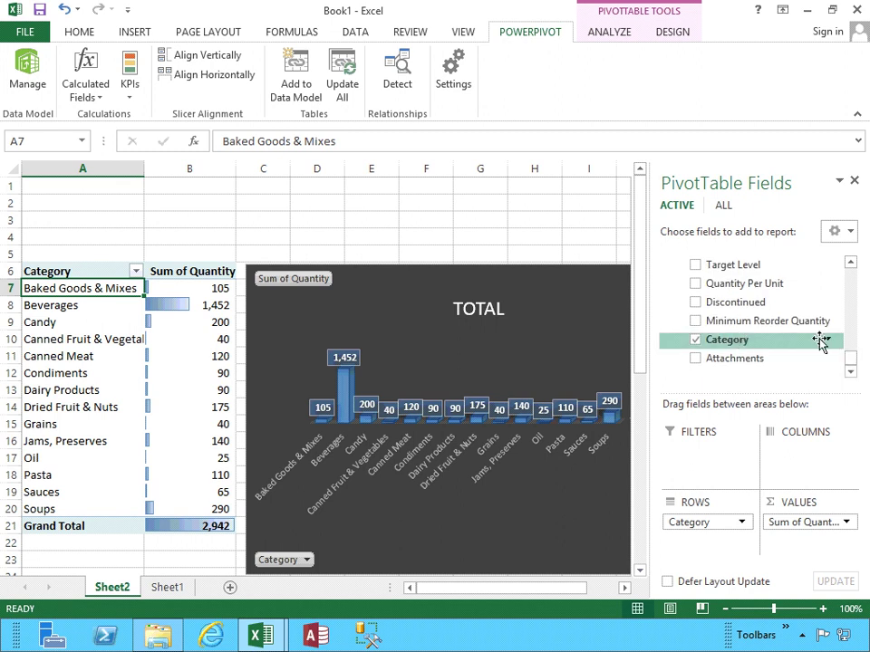
{"action": "left_click", "coordinate": [828, 342]}
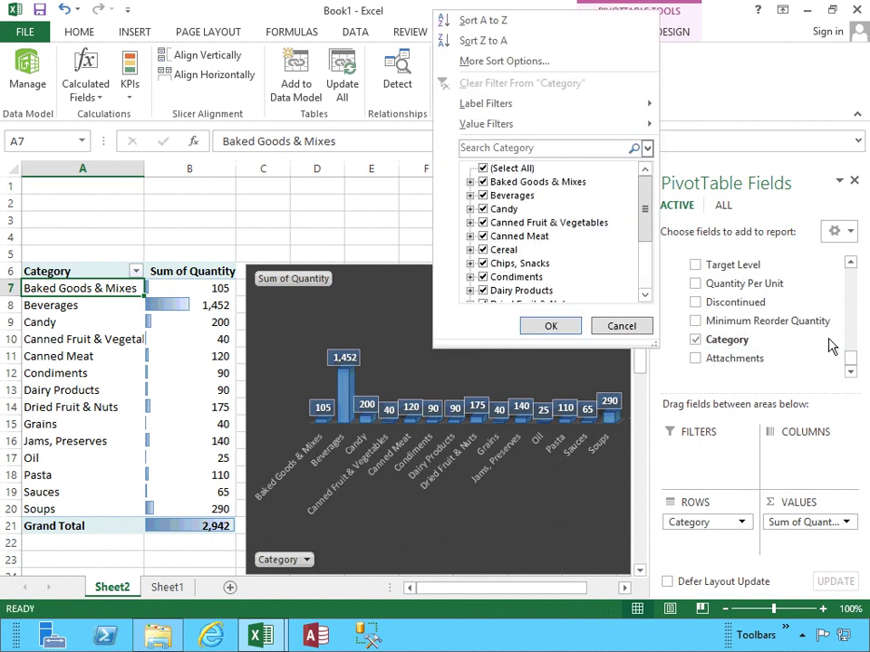
{"action": "left_click", "coordinate": [621, 328]}
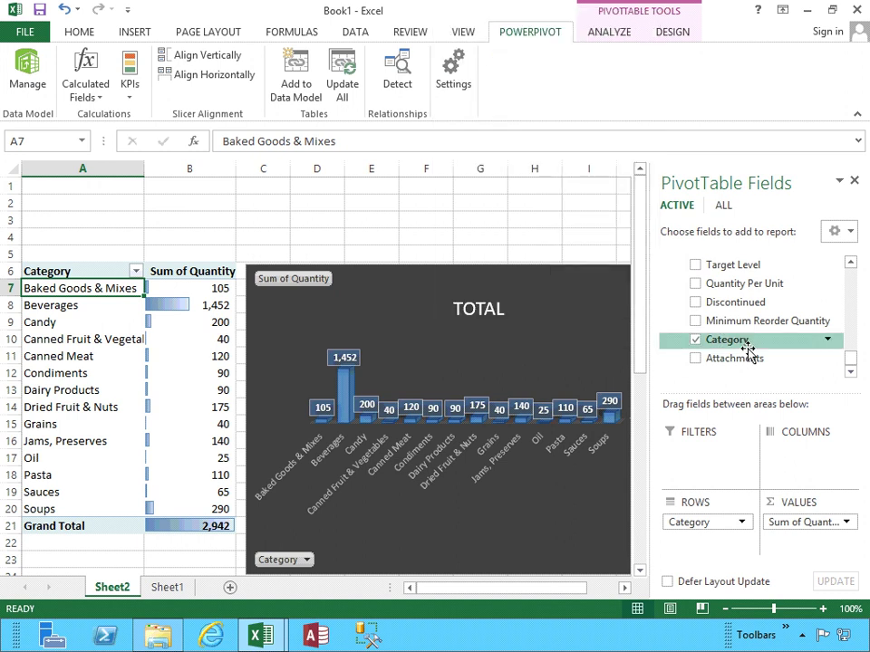
{"action": "right_click", "coordinate": [749, 348]}
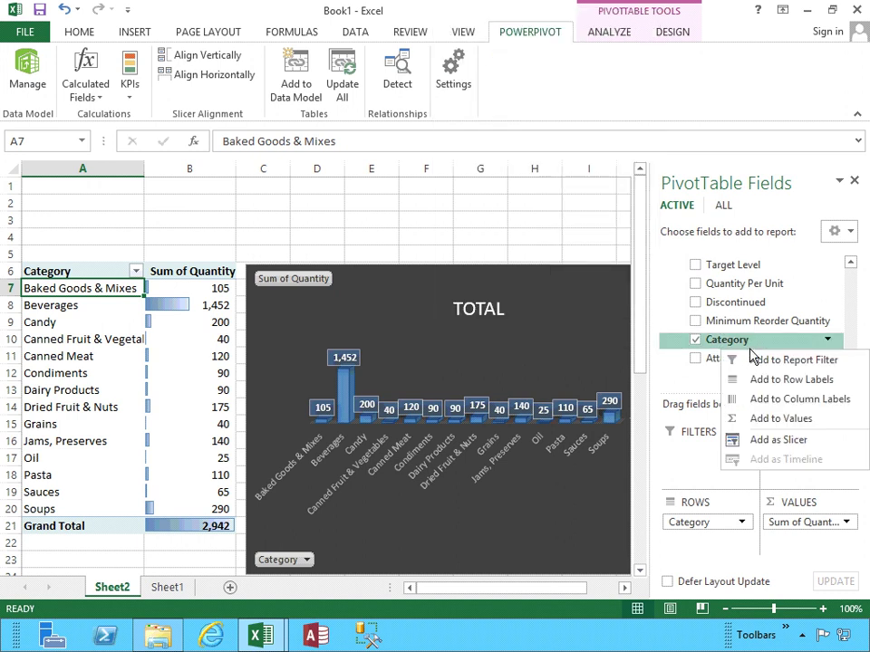
{"action": "left_click", "coordinate": [763, 442]}
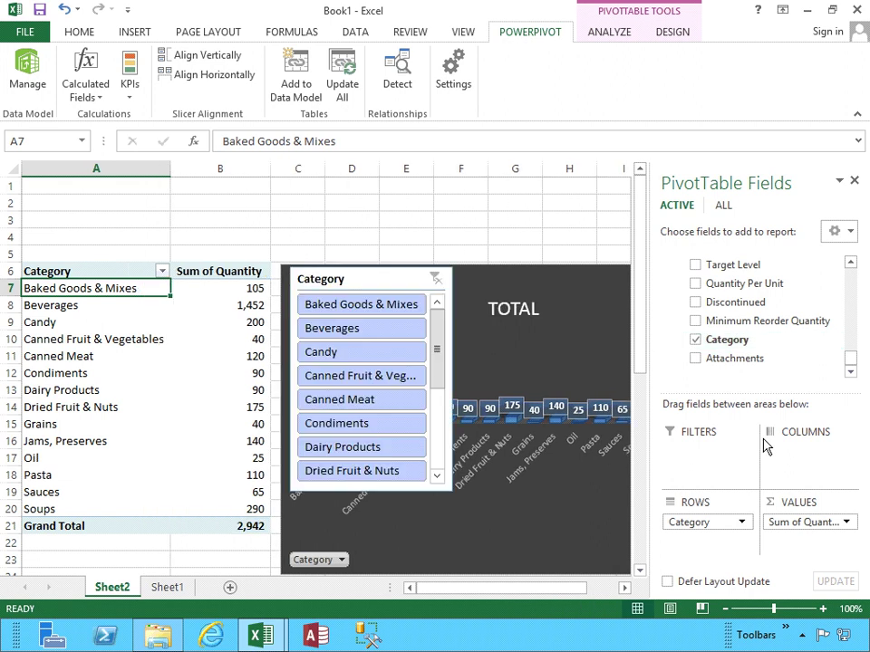
- Position the Category slicer above the PivotTable as a wide, short strip aligned with column A
{"action": "left_click_drag", "start_coordinate": [379, 283], "coordinate": [181, 205]}
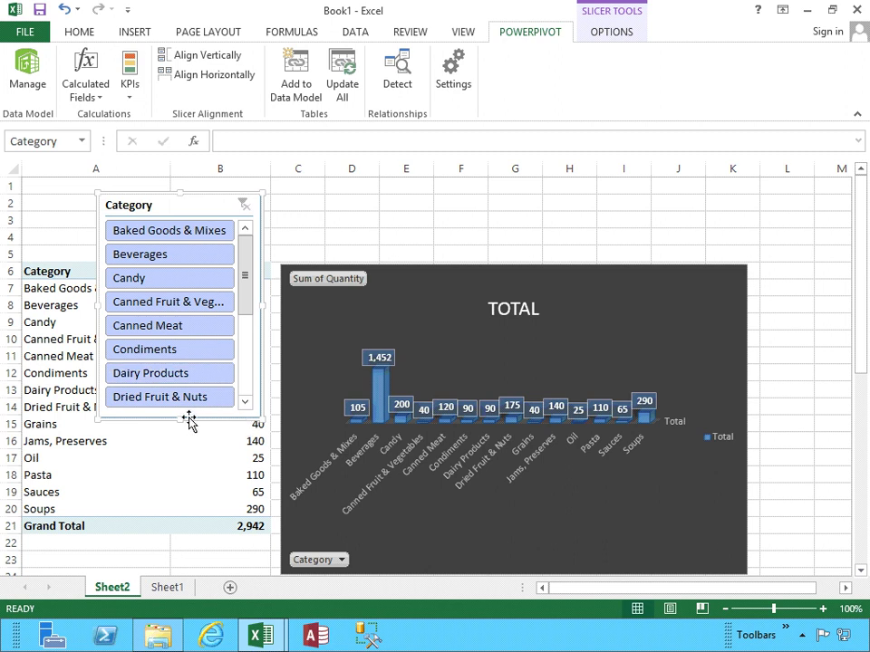
{"action": "left_click_drag", "start_coordinate": [179, 417], "coordinate": [179, 258]}
{"action": "left_click_drag", "start_coordinate": [278, 223], "coordinate": [462, 223]}
{"action": "left_click_drag", "start_coordinate": [356, 209], "coordinate": [288, 201]}
{"action": "left_click_drag", "start_coordinate": [211, 257], "coordinate": [214, 261]}
- Insert three blank rows at row 6, above the PivotTable
{"action": "left_click", "coordinate": [9, 271]}
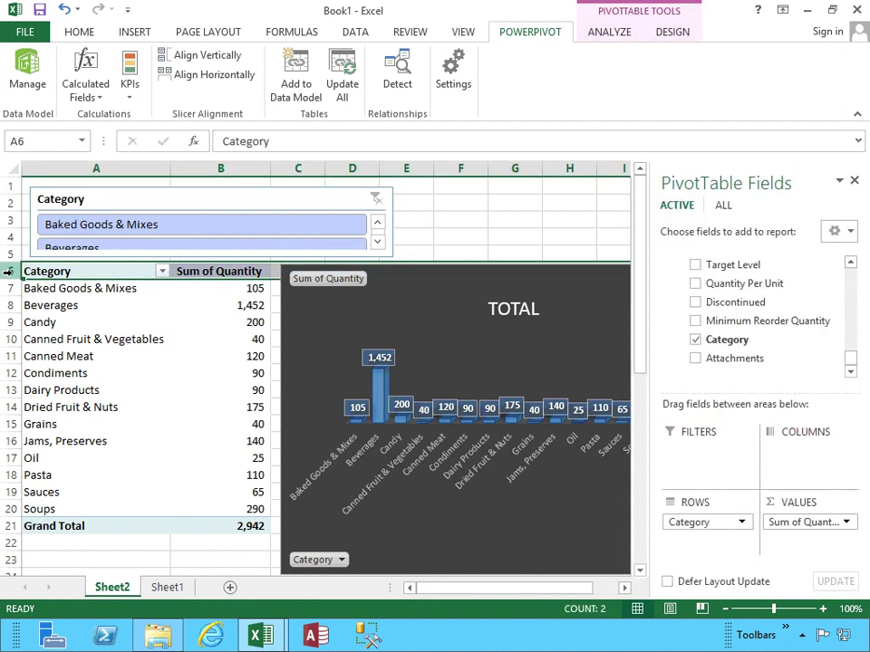
{"action": "right_click", "coordinate": [10, 272]}
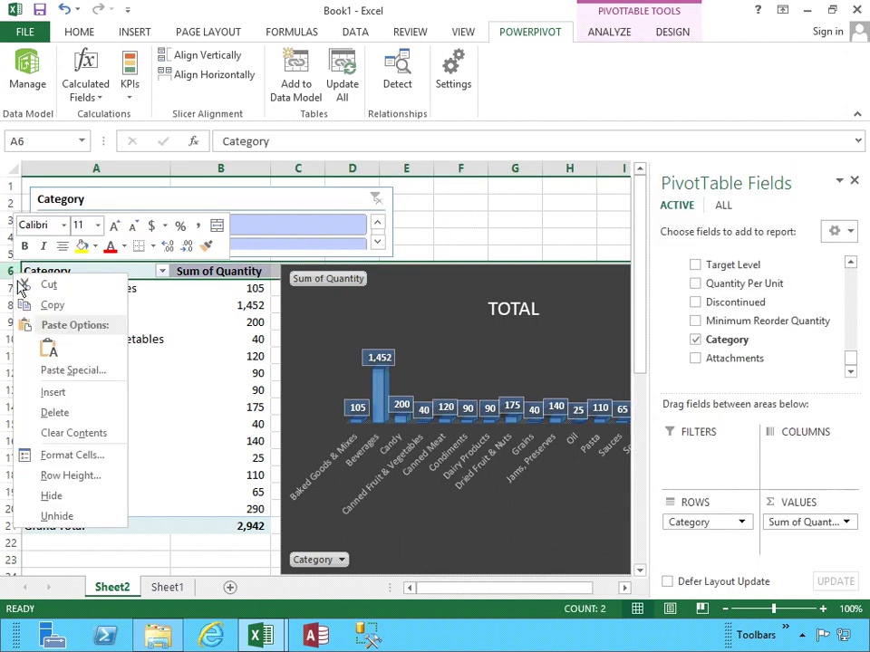
{"action": "left_click", "coordinate": [40, 392]}
{"action": "key", "text": "F4"}
{"action": "key", "text": "F4"}
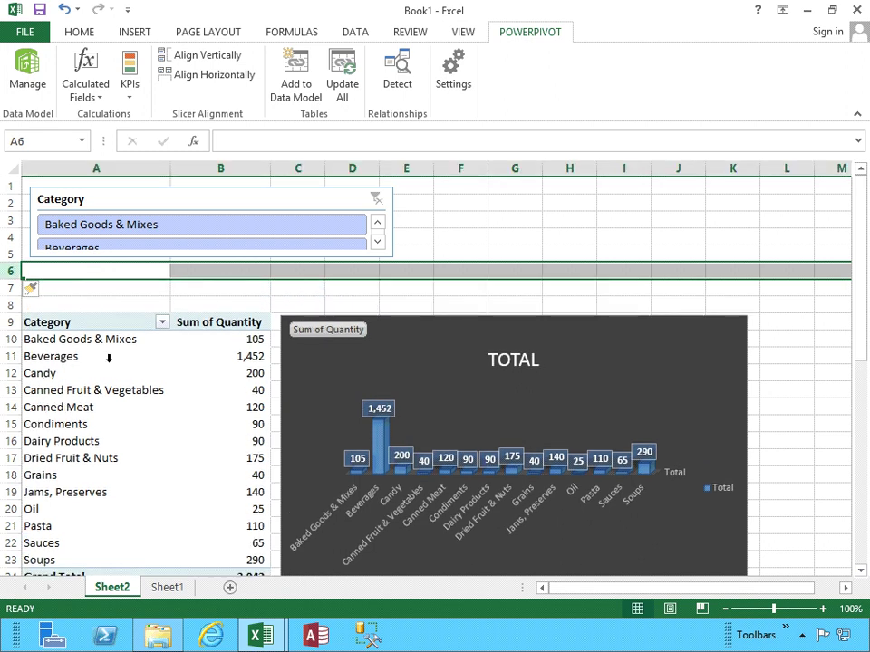
- Make the Category slicer taller so Candy shows, and clear its filter
{"action": "left_click", "coordinate": [261, 246]}
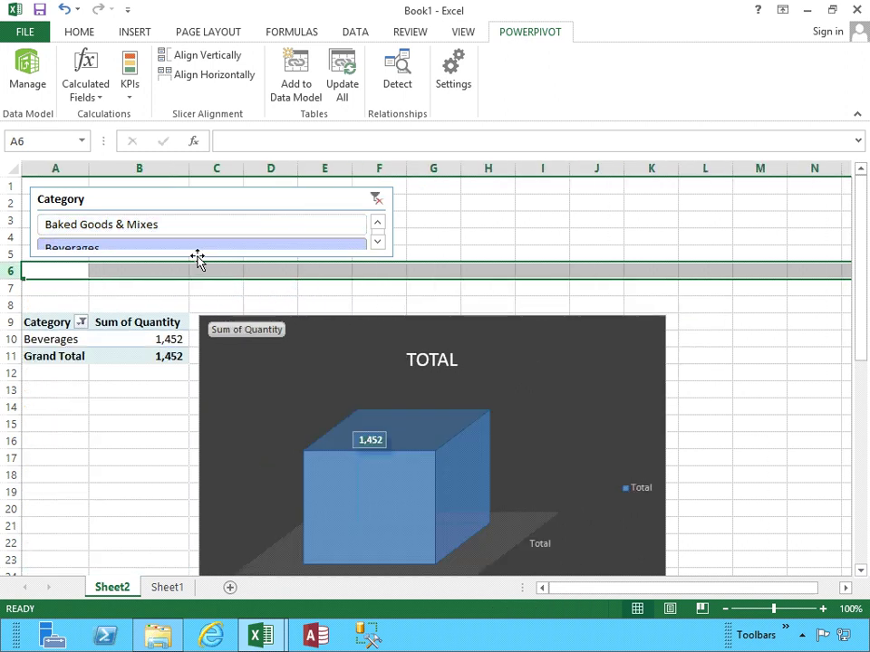
{"action": "left_click", "coordinate": [212, 198]}
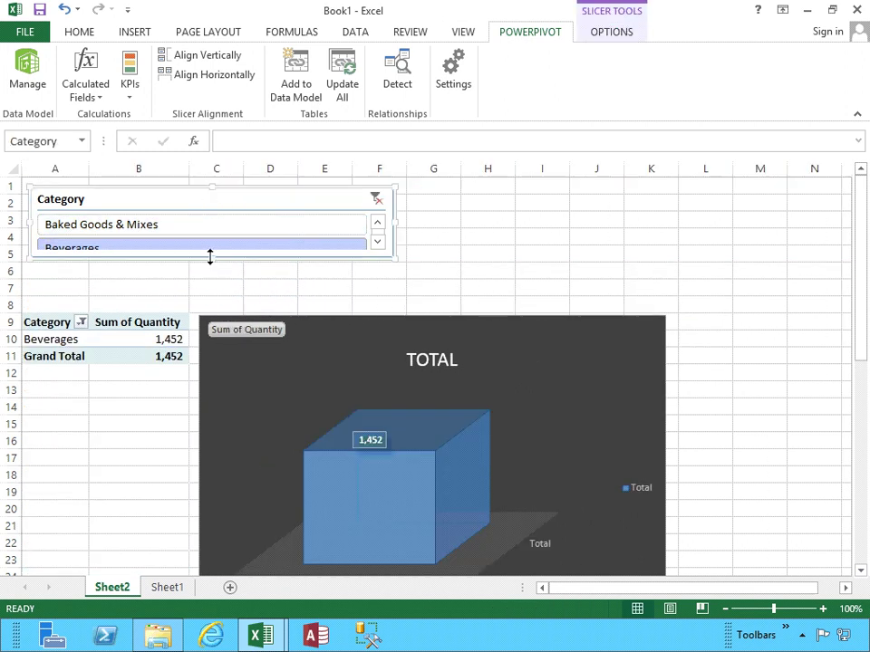
{"action": "left_click_drag", "start_coordinate": [210, 257], "coordinate": [209, 291]}
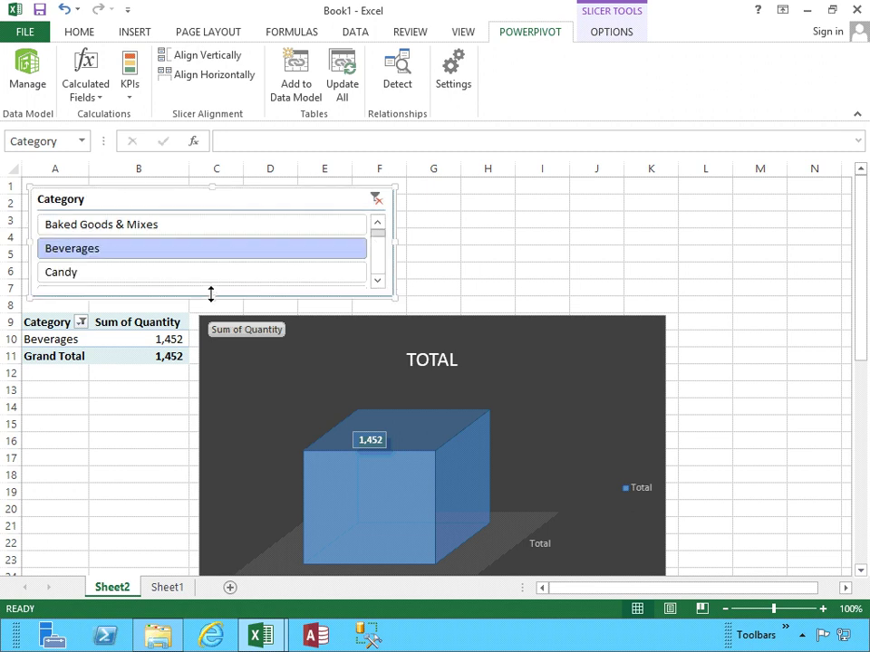
{"action": "left_click", "coordinate": [375, 198]}
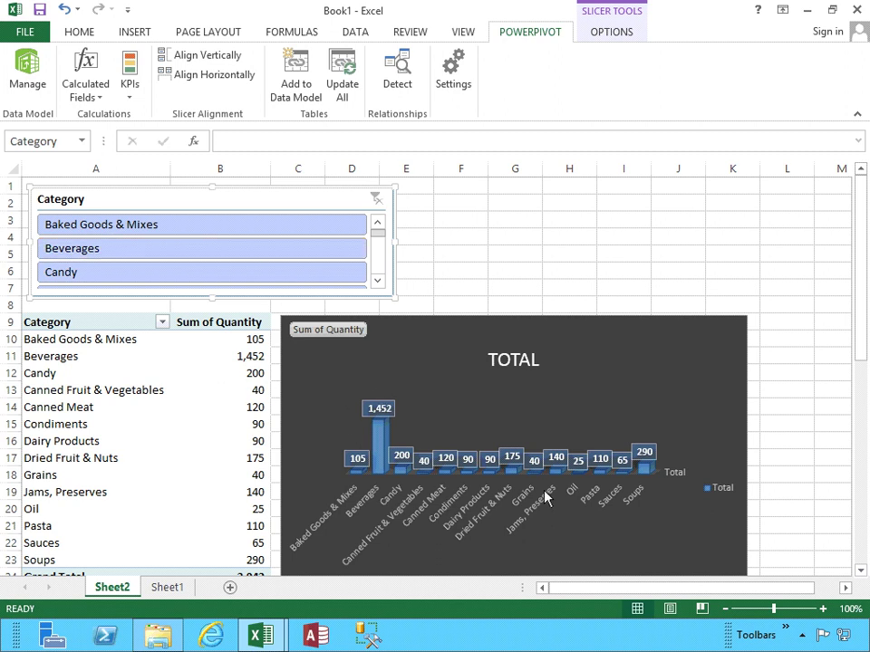
- Filter the slicer to Baked Goods & Mixes, Beverages and Candy, totalling 1,757
{"action": "left_click", "coordinate": [184, 223]}
{"action": "left_click", "coordinate": [165, 249], "text": "ctrl"}
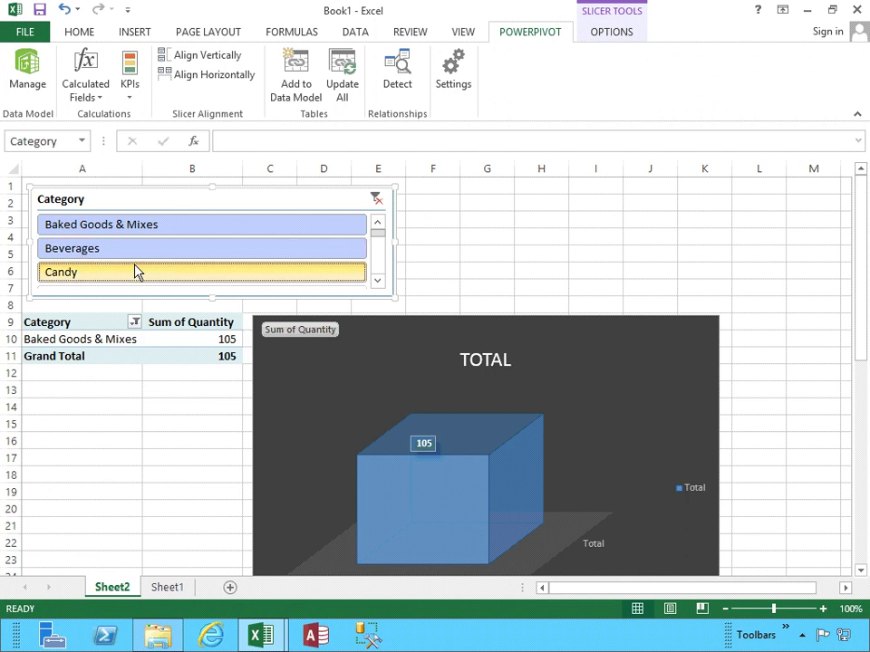
{"action": "left_click", "coordinate": [136, 272], "text": "ctrl"}
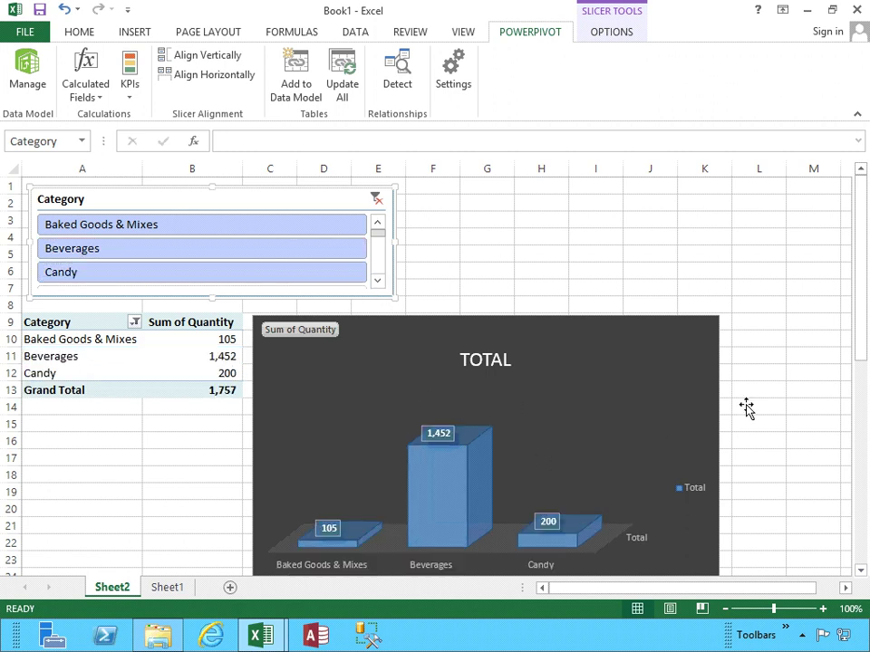
{"action": "left_click_drag", "start_coordinate": [860, 265], "coordinate": [860, 311]}
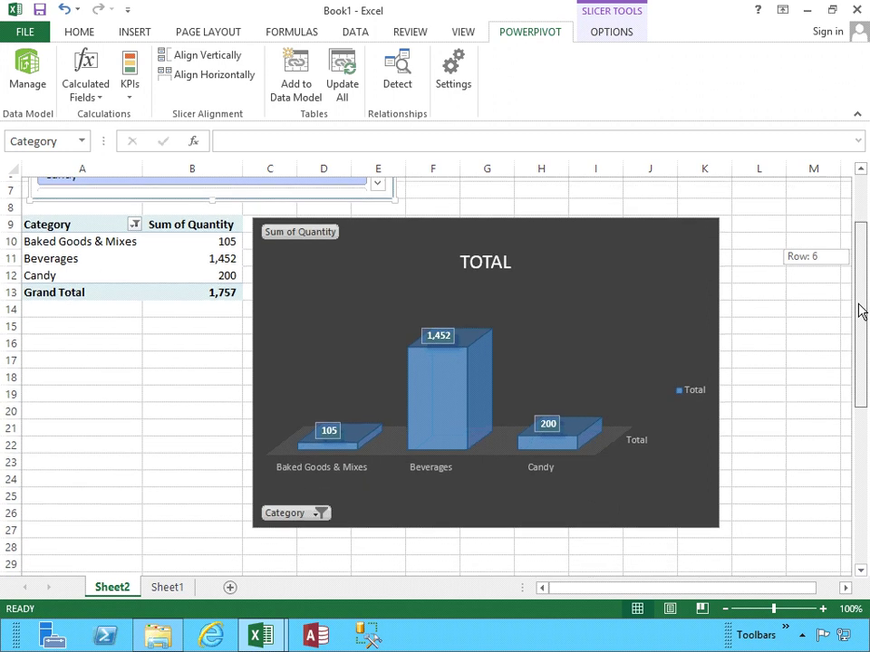
{"action": "left_click_drag", "start_coordinate": [861, 311], "coordinate": [860, 278]}
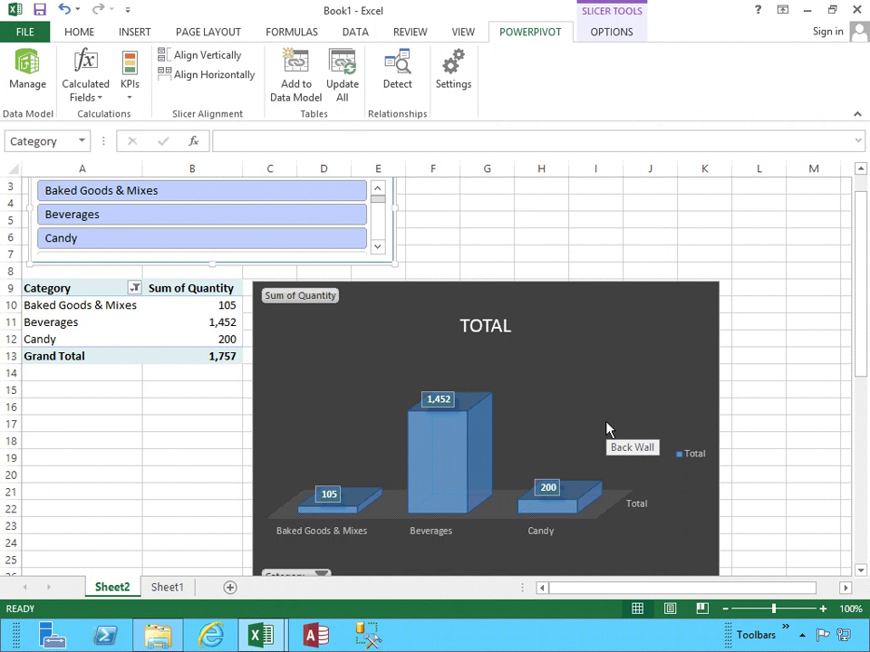
- Select the PivotChart and choose the Pie category under Change Chart Type
{"action": "left_click", "coordinate": [584, 351]}
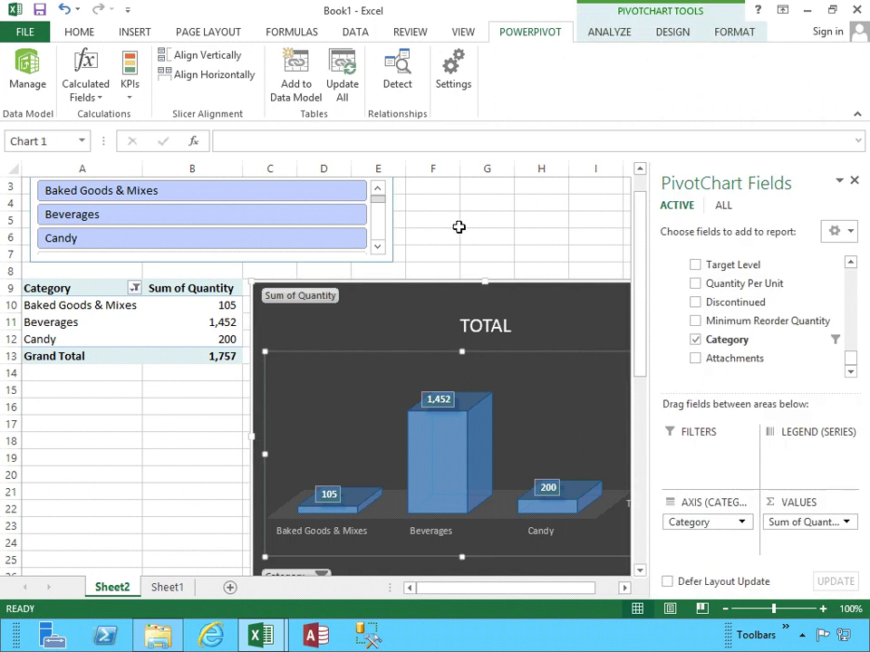
{"action": "left_click", "coordinate": [674, 32]}
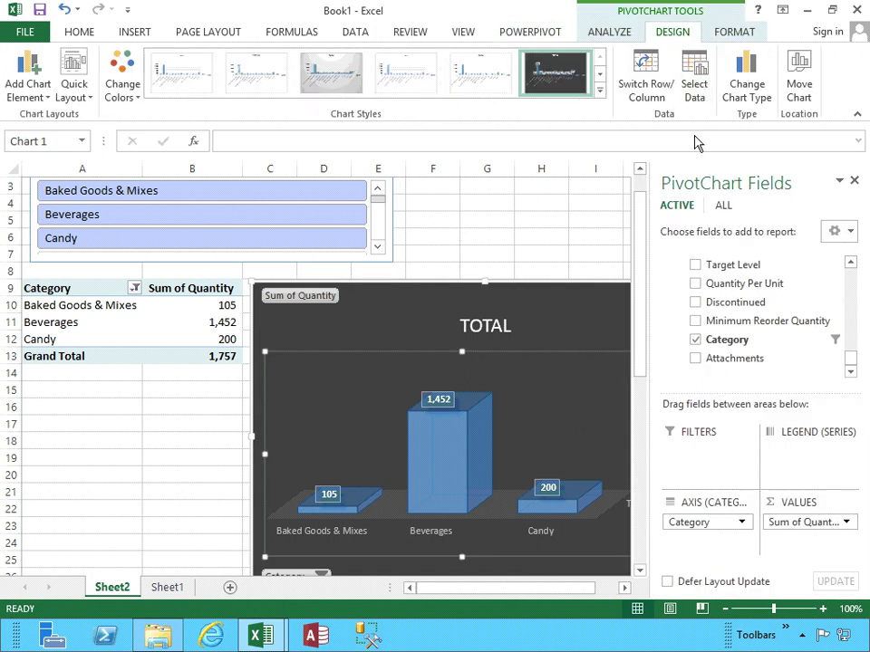
{"action": "left_click", "coordinate": [746, 102]}
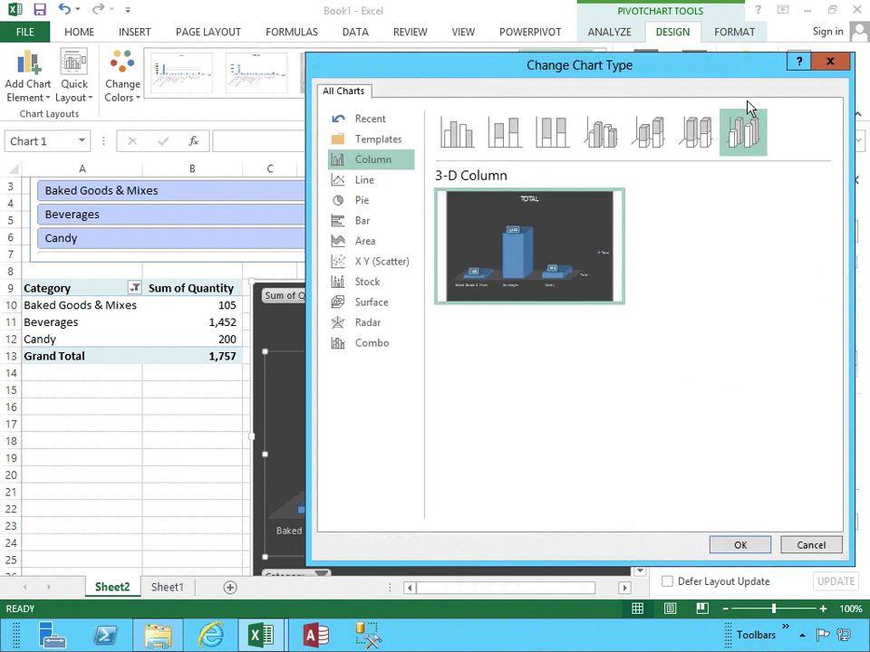
{"action": "left_click", "coordinate": [363, 201]}
{"action": "mouse_move", "coordinate": [535, 241]}
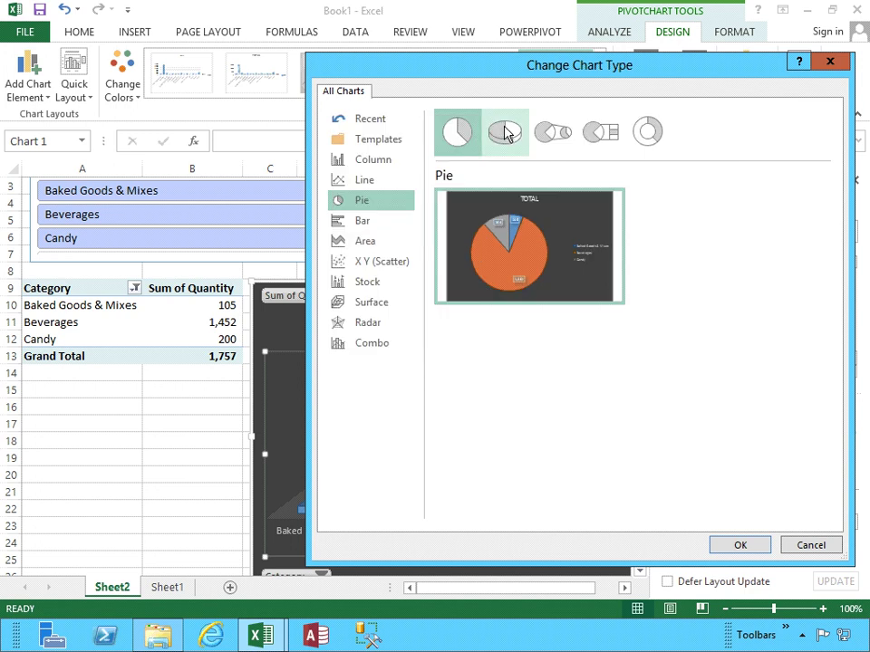
- Compare 3-D Pie, Pie of Pie, Bar of Pie and Doughnut, then apply plain Pie
{"action": "left_click", "coordinate": [505, 134]}
{"action": "left_click", "coordinate": [550, 134]}
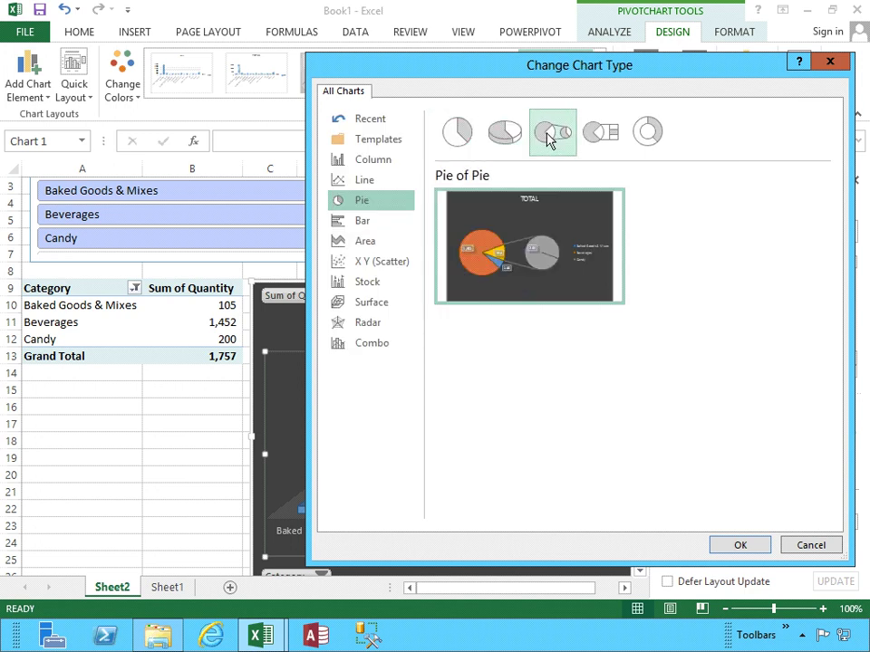
{"action": "left_click", "coordinate": [595, 136]}
{"action": "left_click", "coordinate": [638, 137]}
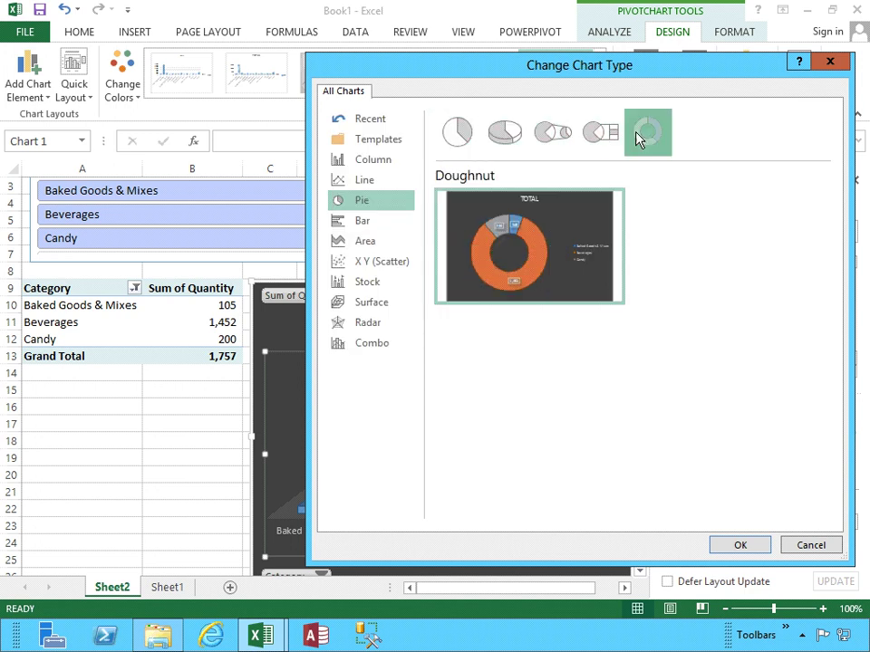
{"action": "left_click", "coordinate": [508, 143]}
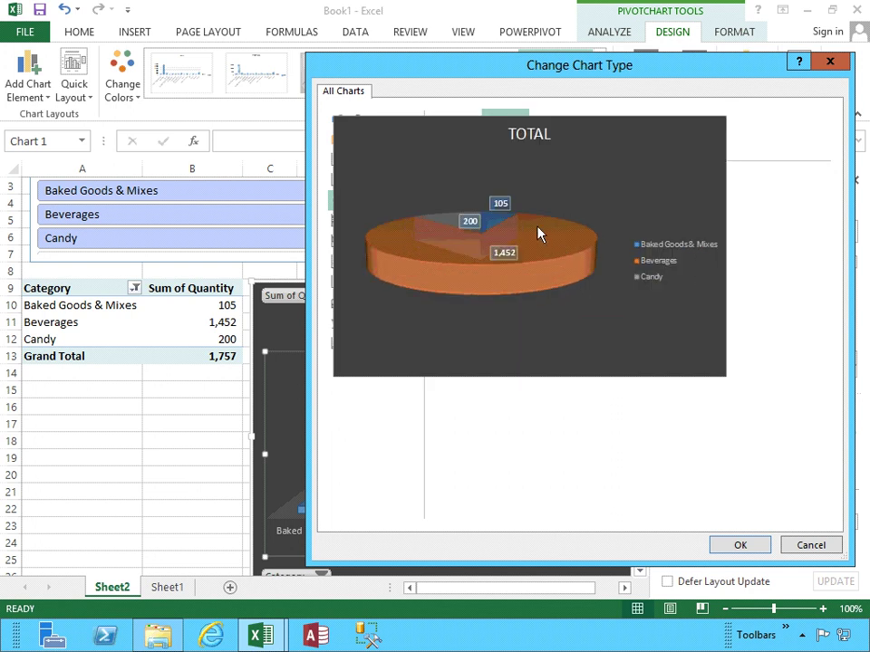
{"action": "left_click", "coordinate": [458, 133]}
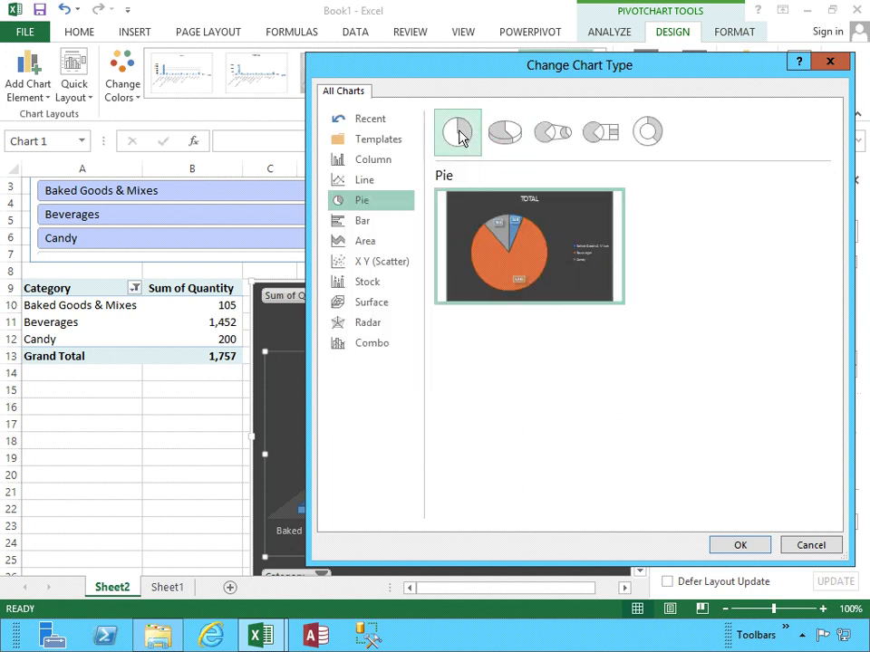
{"action": "left_click", "coordinate": [735, 546]}
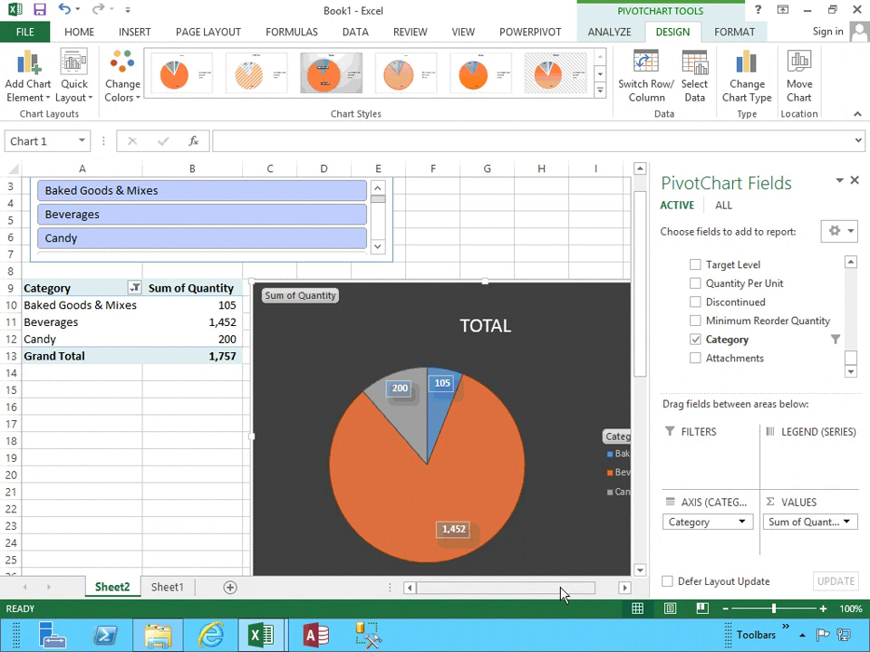
{"action": "left_click_drag", "start_coordinate": [562, 590], "coordinate": [595, 593]}
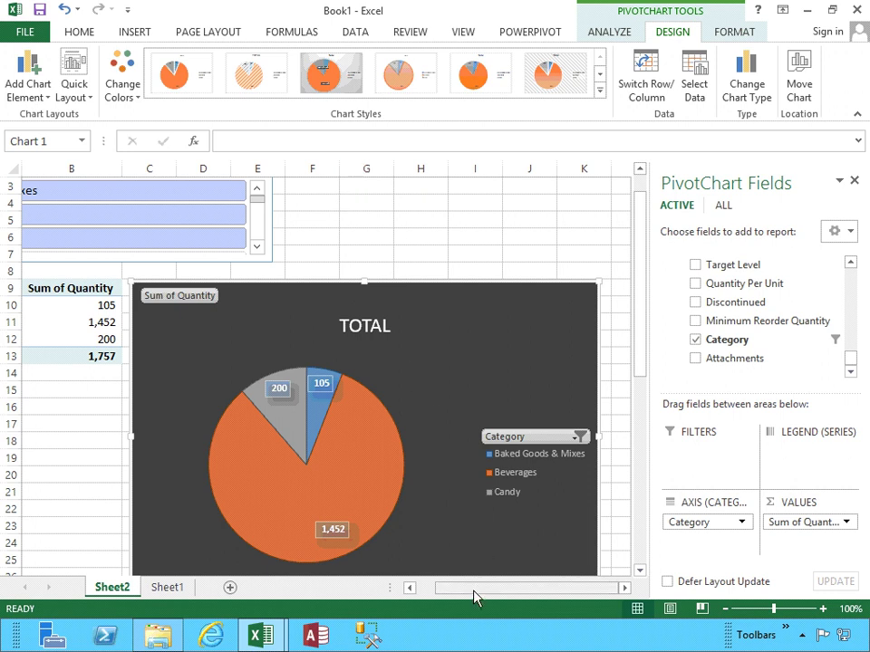
{"action": "left_click_drag", "start_coordinate": [479, 590], "coordinate": [426, 596]}
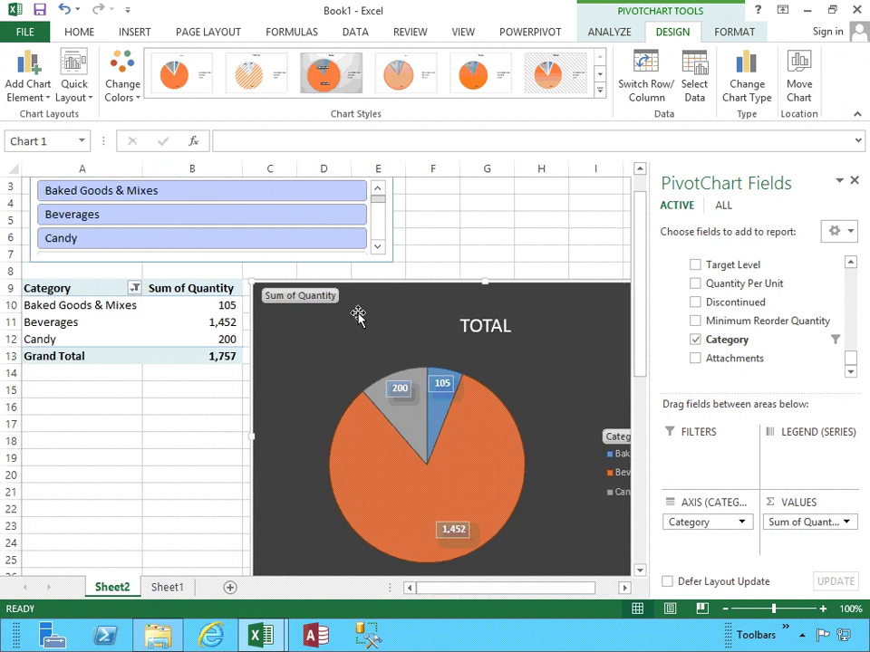